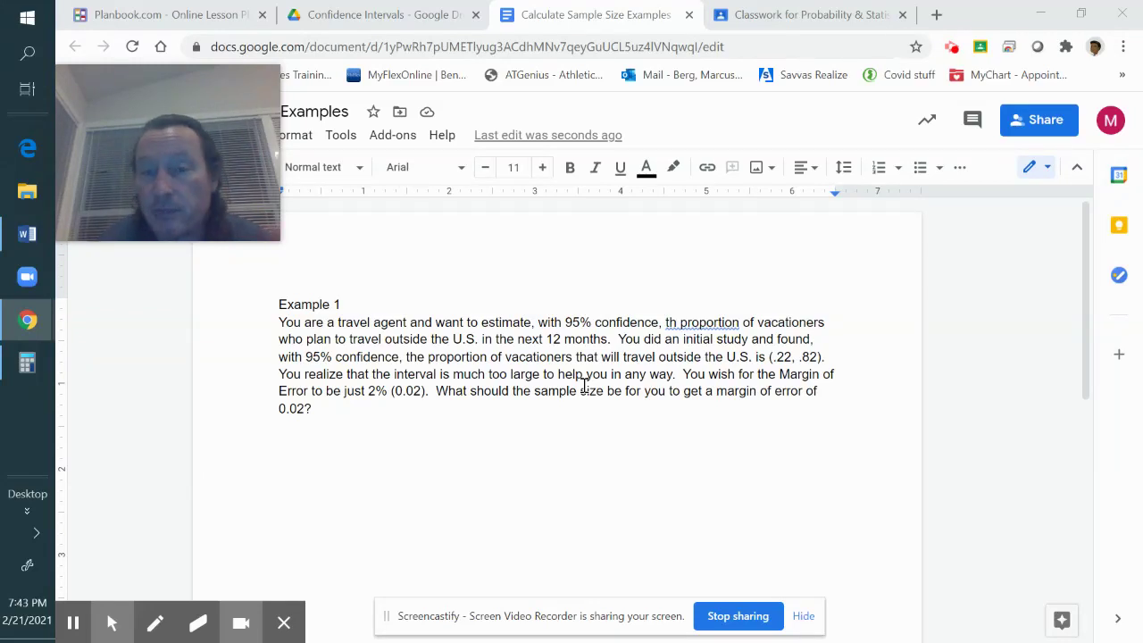
Insert the missing 'e' in 'th proportion' in Example 1
left_click(676, 322)
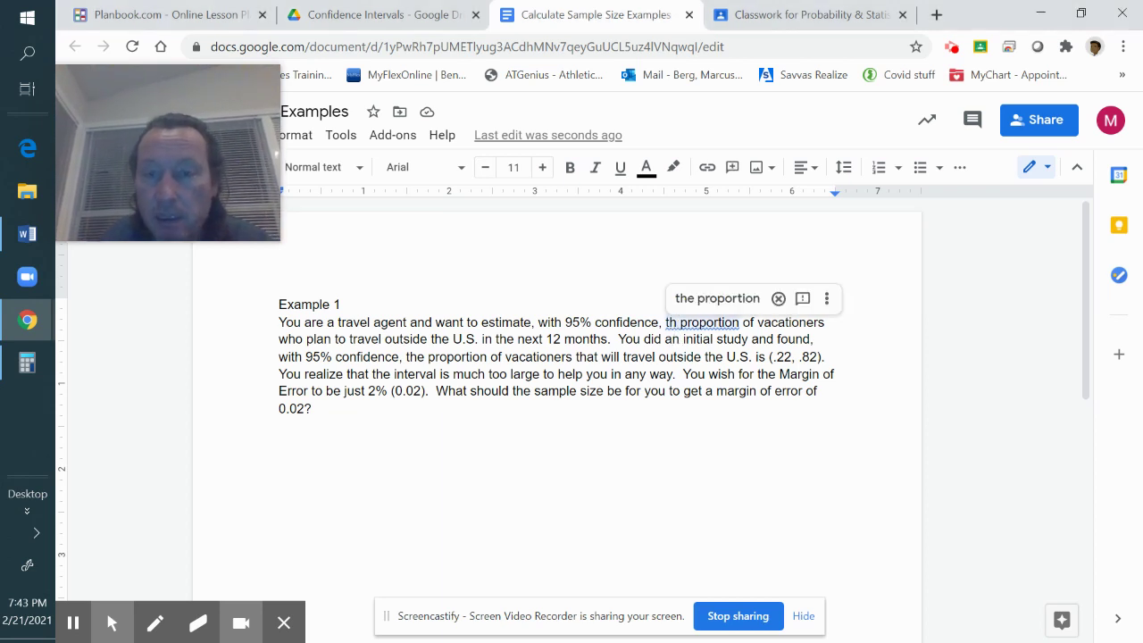
type("e")
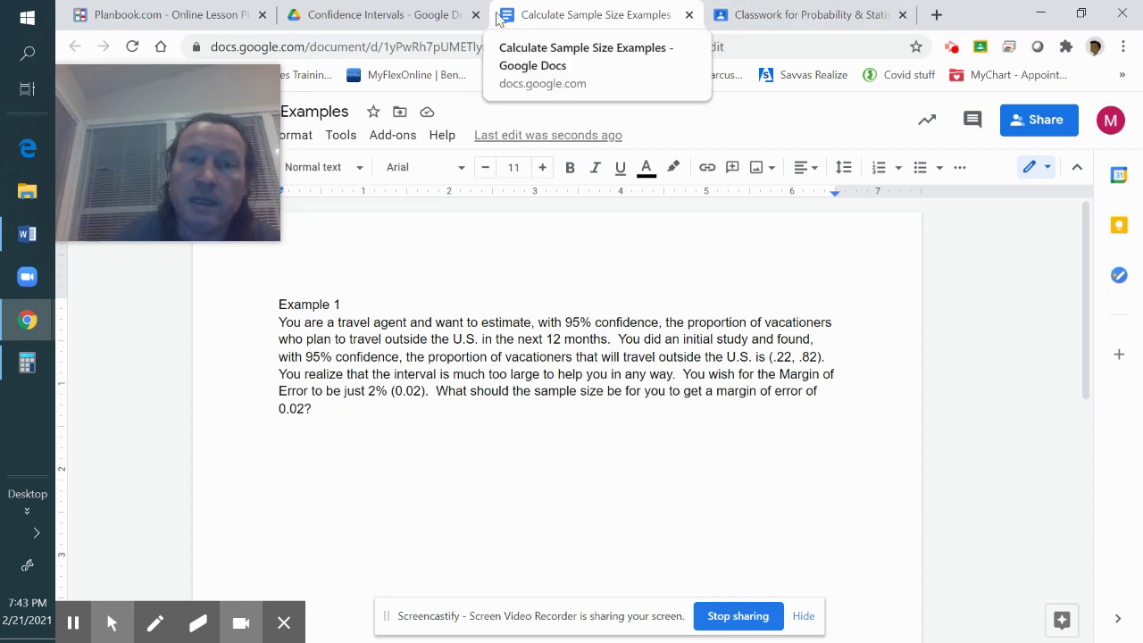
Open the Calculate Sample Size file from the Confidence Intervals folder in Drive
left_click(387, 11)
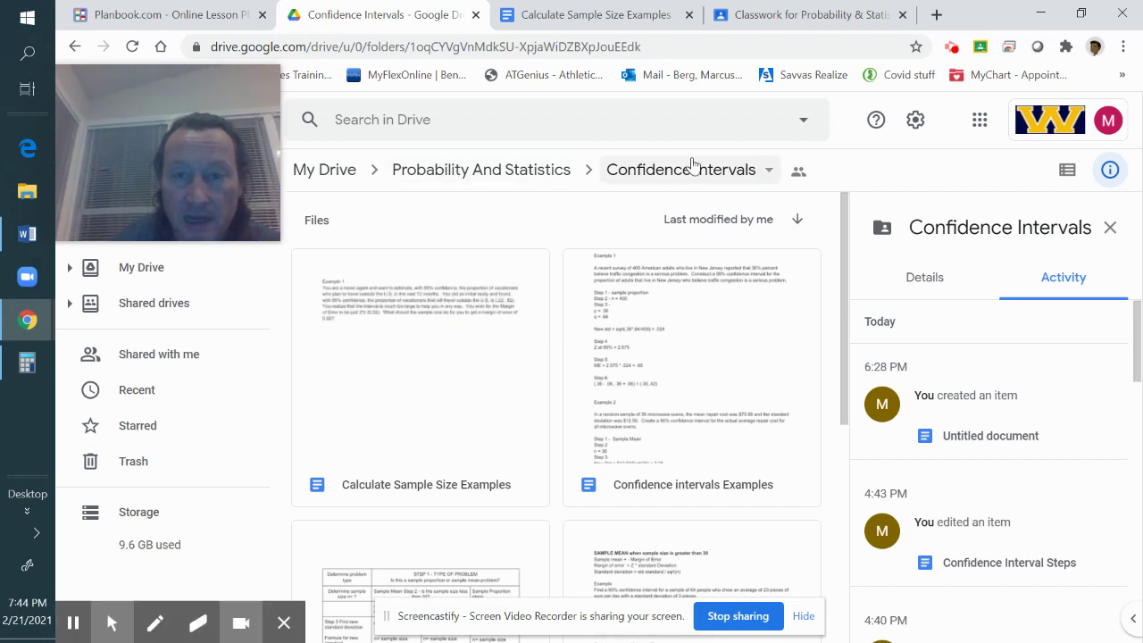
scroll(651, 379, "down", 3)
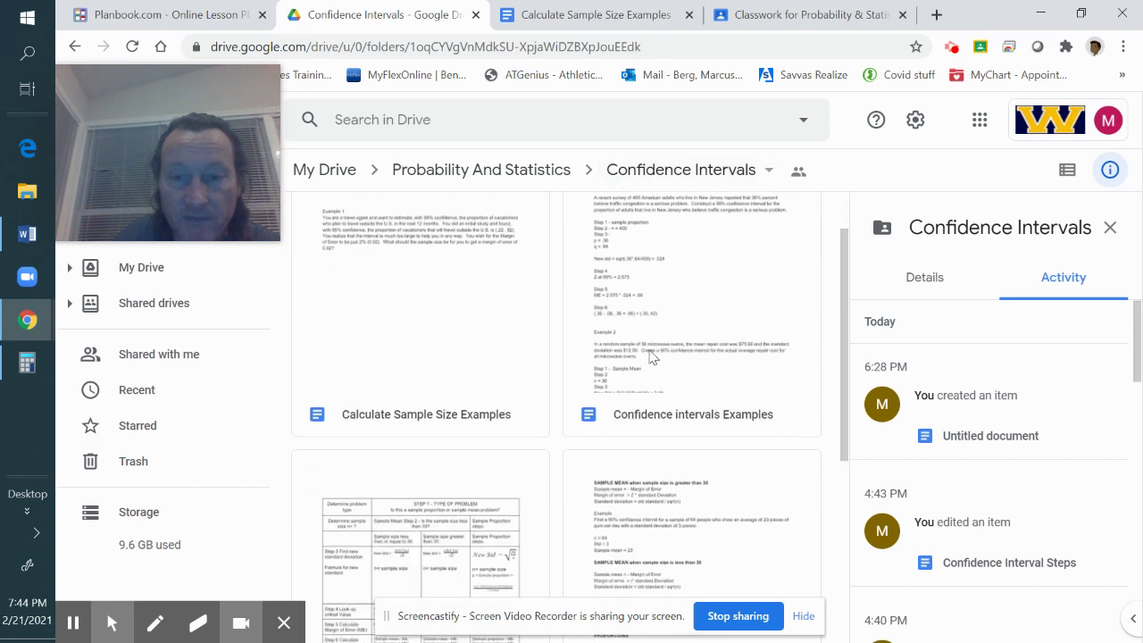
scroll(570, 417, "down", 1)
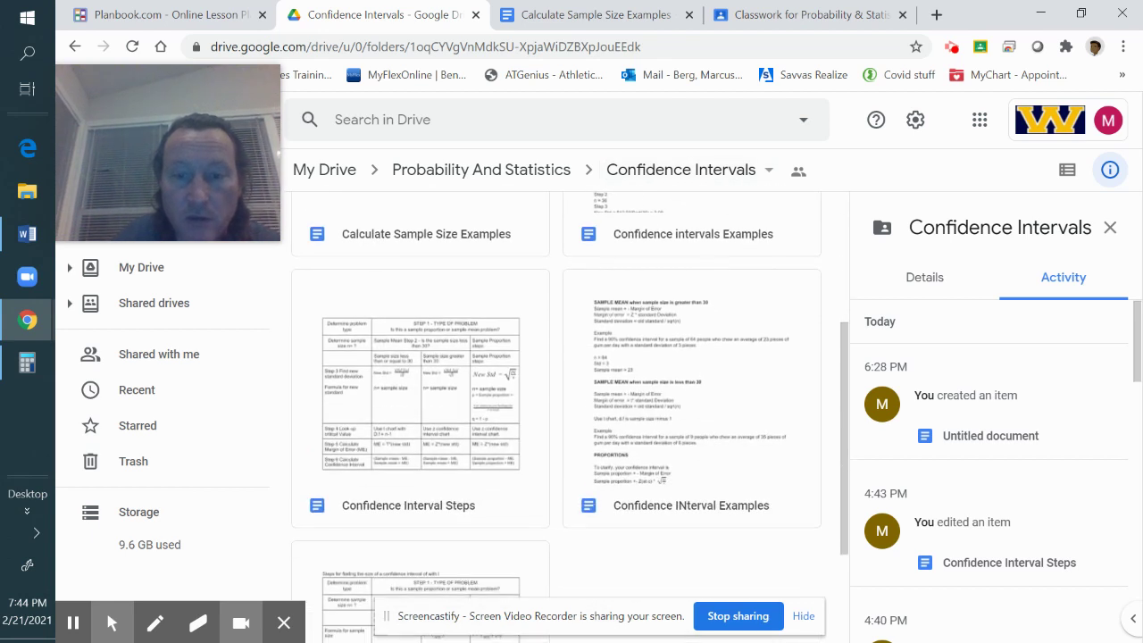
scroll(570, 418, "down", 3)
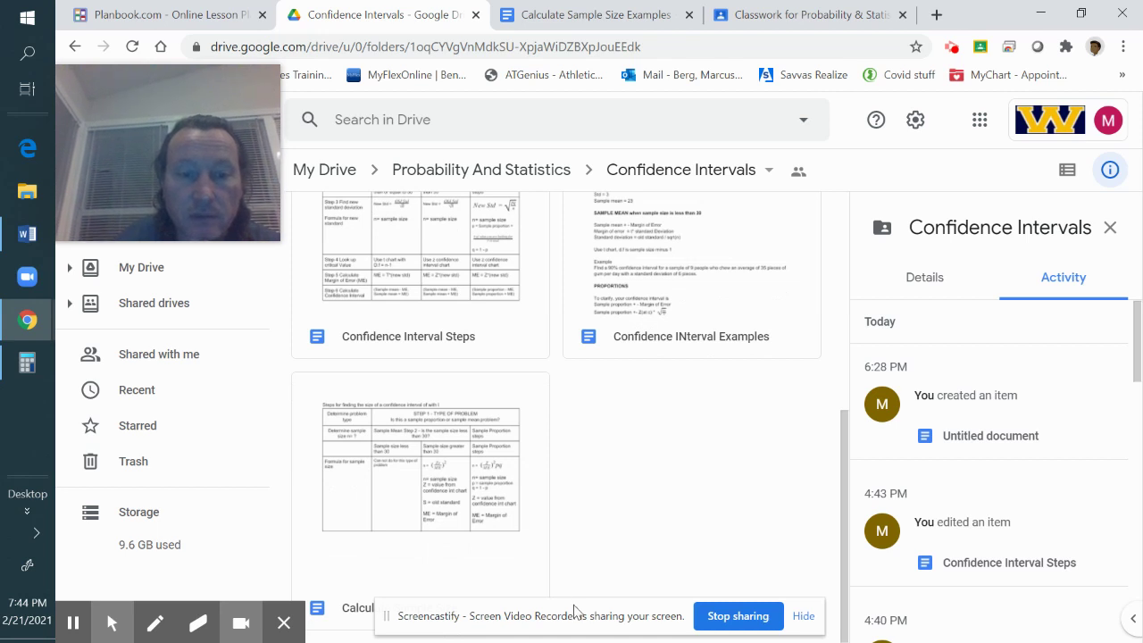
left_click(503, 616)
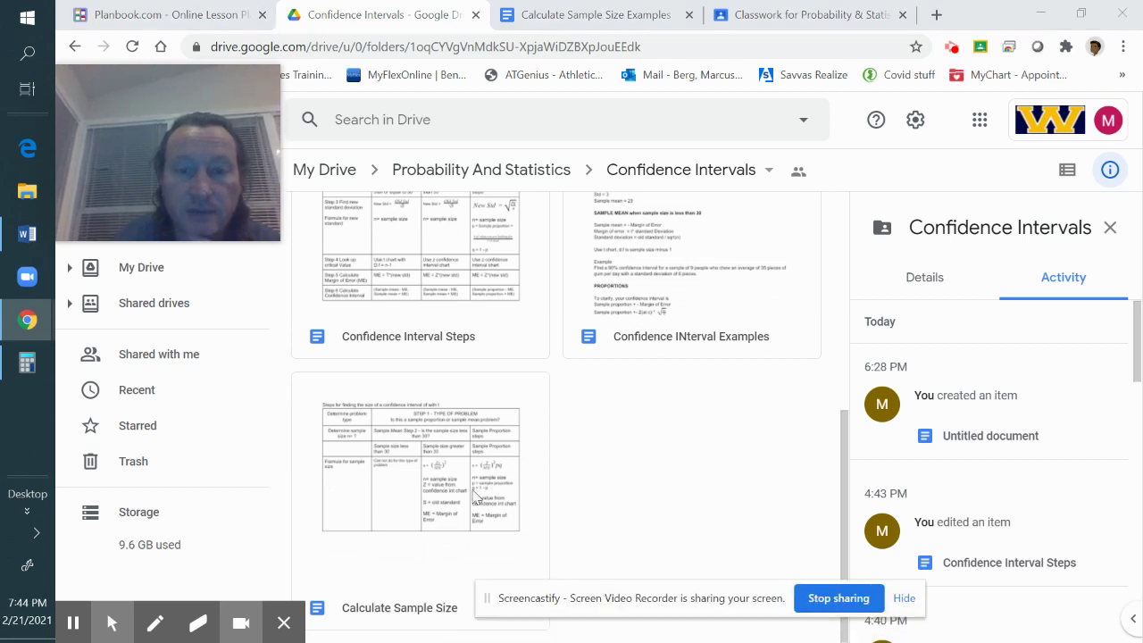
double_click(397, 455)
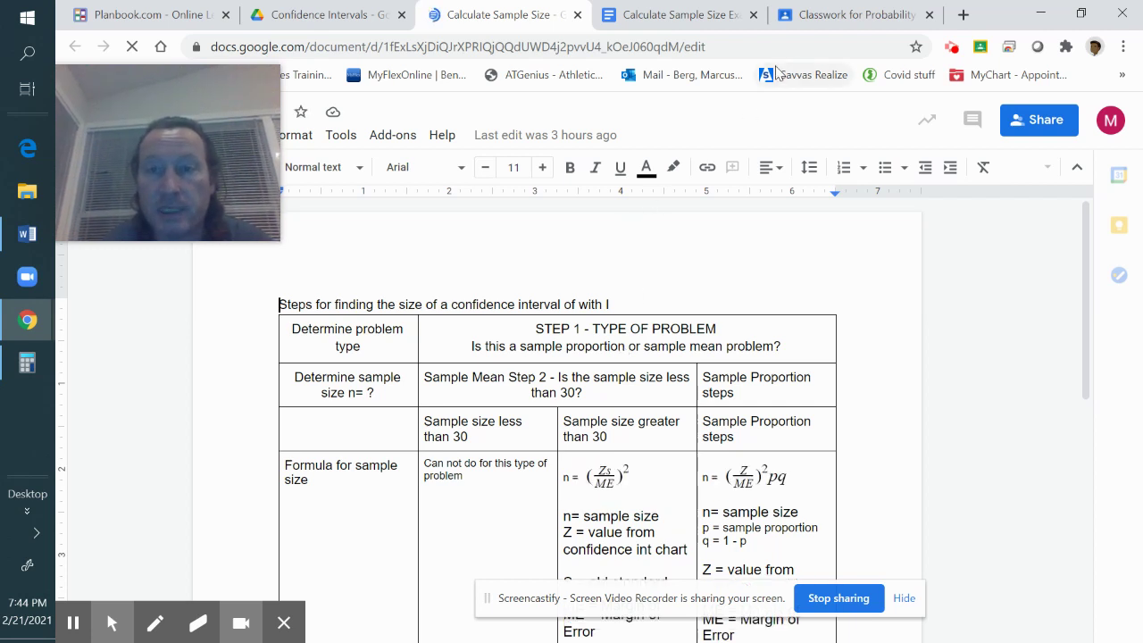
Back in Example 1, walk through the problem text to the 95% confidence level
left_click(662, 17)
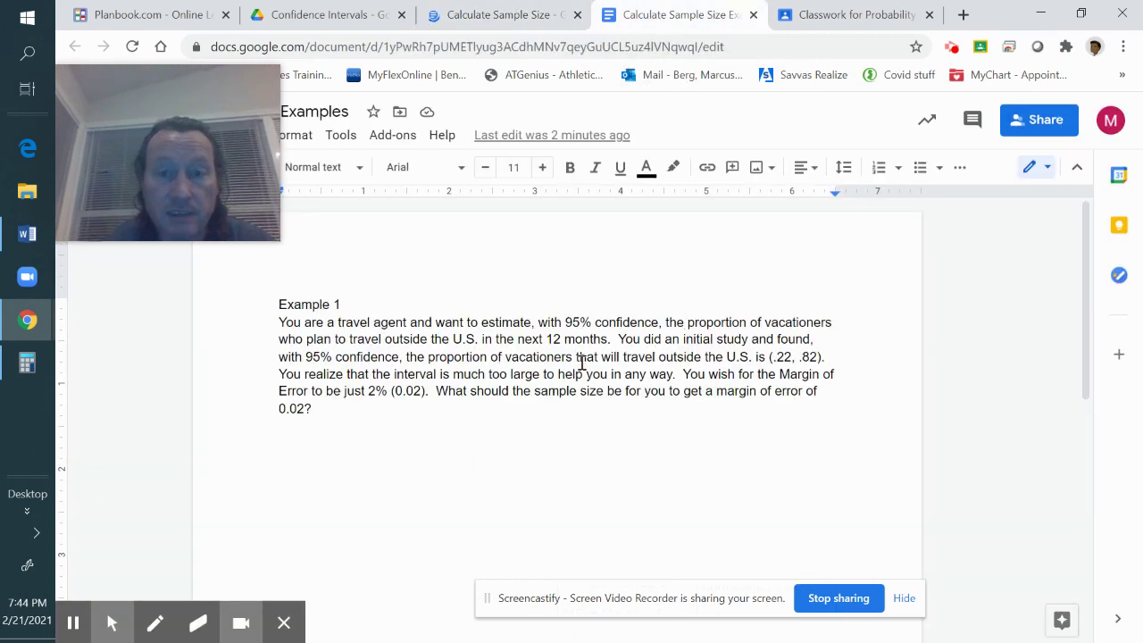
left_click(449, 322)
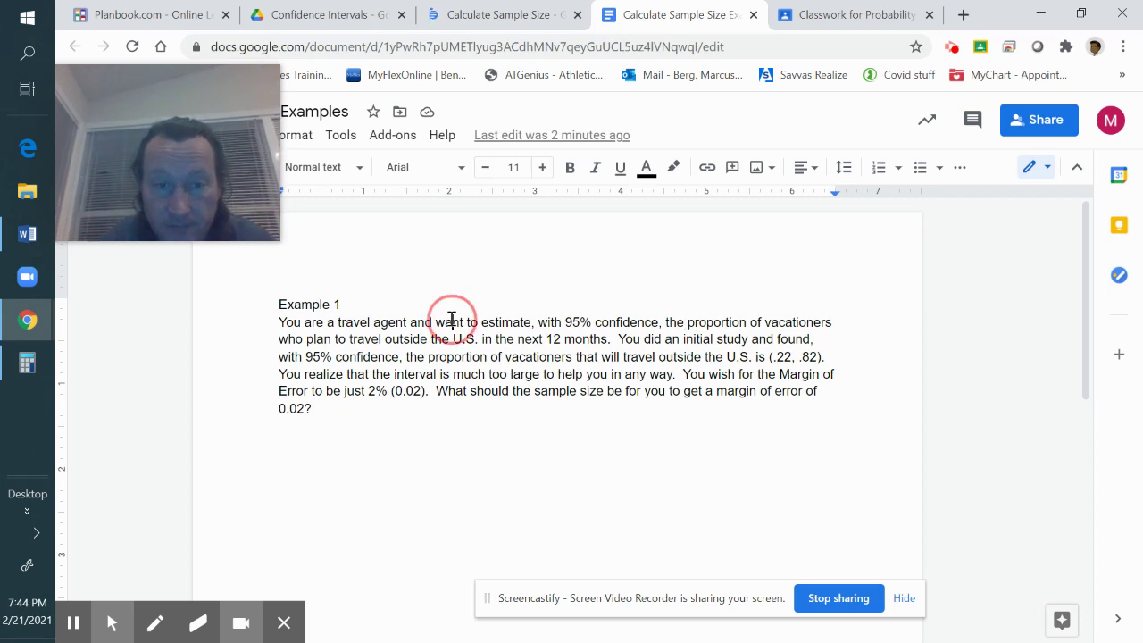
left_click(428, 356)
key("ctrl+Left")
key("ctrl+Left")
key("ctrl+Left")
key("ctrl+Left")
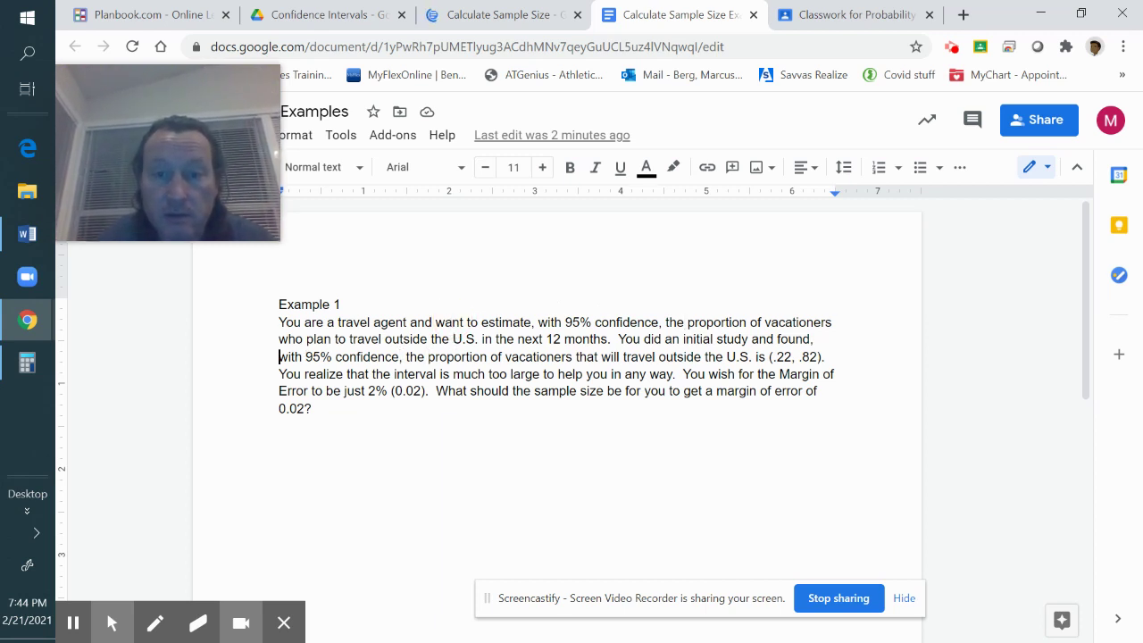
key("Up")
key("ctrl+Right")
key("ctrl+Right")
key("ctrl+Right")
key("ctrl+Right")
key("ctrl+Right")
key("ctrl+Right")
key("ctrl+Right")
key("ctrl+Right")
key("ctrl+Right")
key("ctrl+Right")
key("ctrl+Right")
key("ctrl+Right")
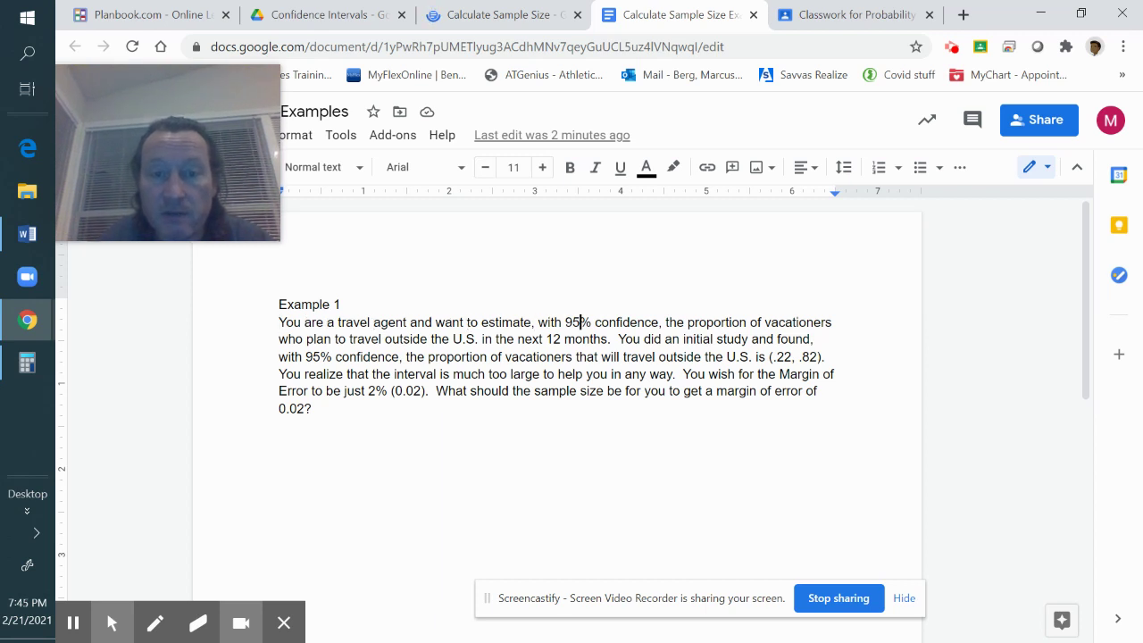
key("ctrl+Right")
key("ctrl+Right")
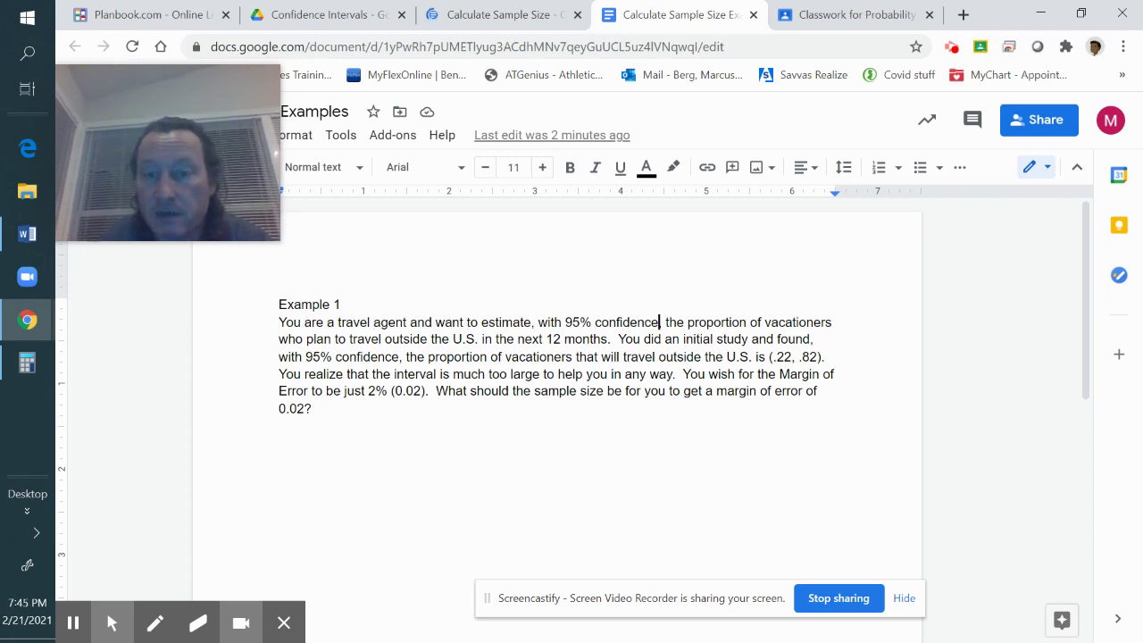
Highlight the 'proportion of' wording and the .02 margin of error in the problem
left_click(297, 339)
key("Down")
key("Down")
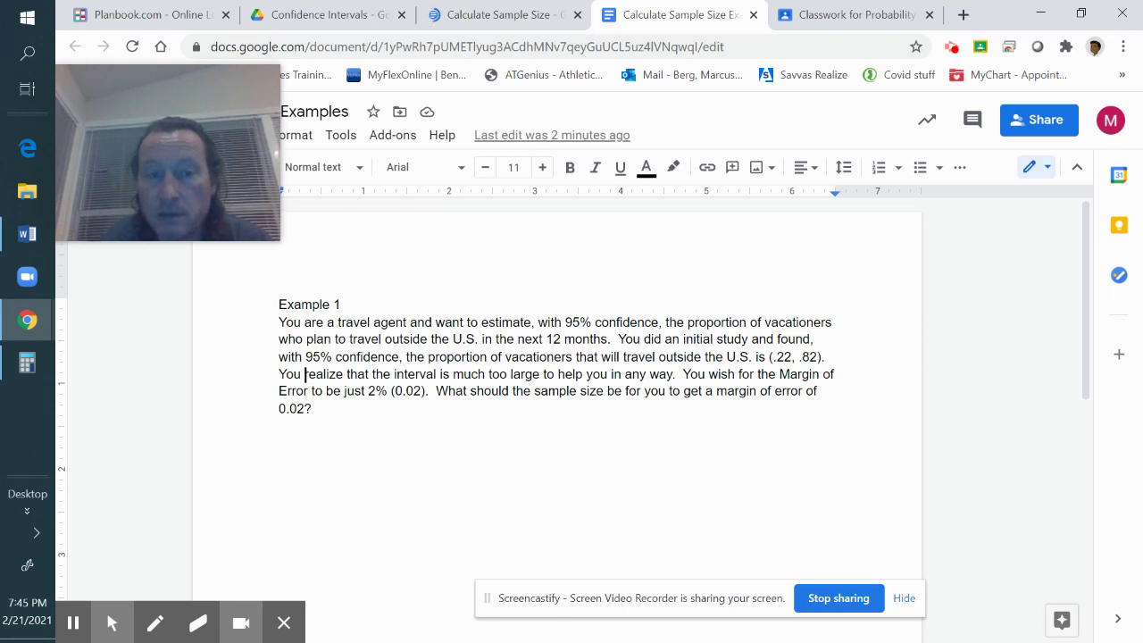
left_click(303, 356)
key("ctrl+Right")
key("ctrl+Right")
key("ctrl+Right")
key("ctrl+Right")
key("ctrl+Right")
key("ctrl+shift+Right")
key("ctrl+shift+Right")
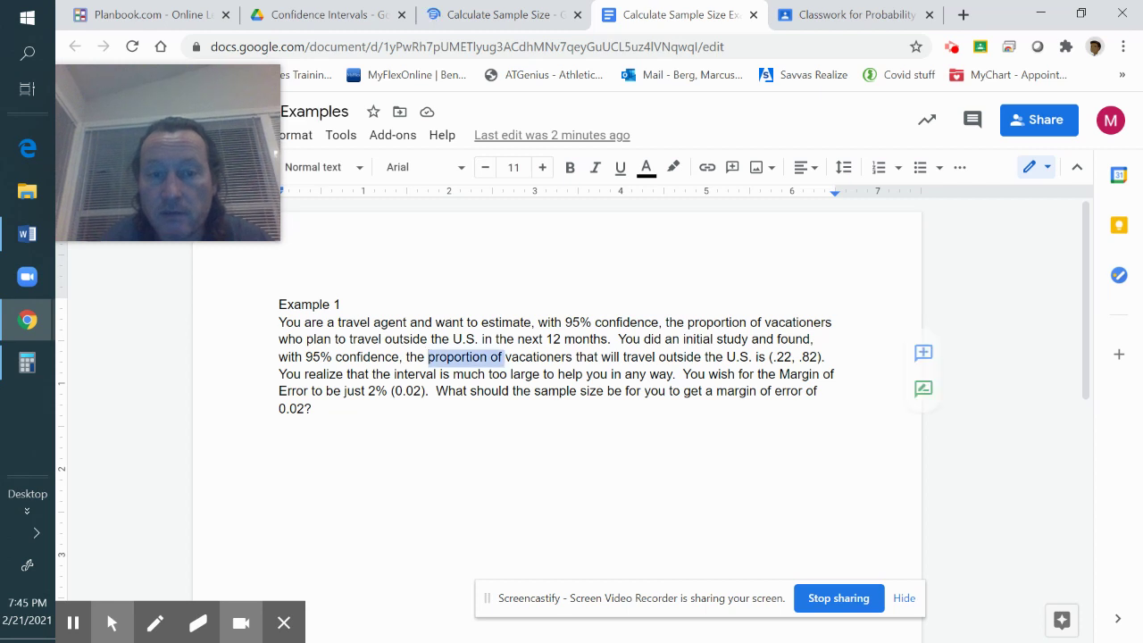
key("Left")
key("Right")
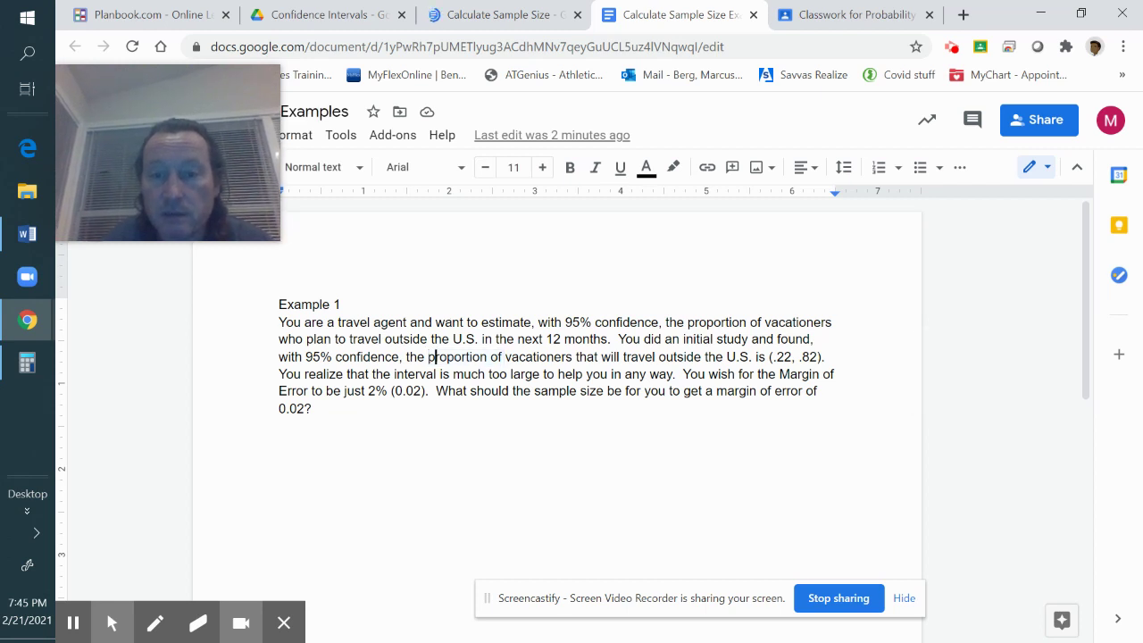
key("Down")
key("Down")
key("Left")
key("Left")
key("Left")
key("Left")
key("Left")
key("Left")
key("Left")
key("Left")
key("Left")
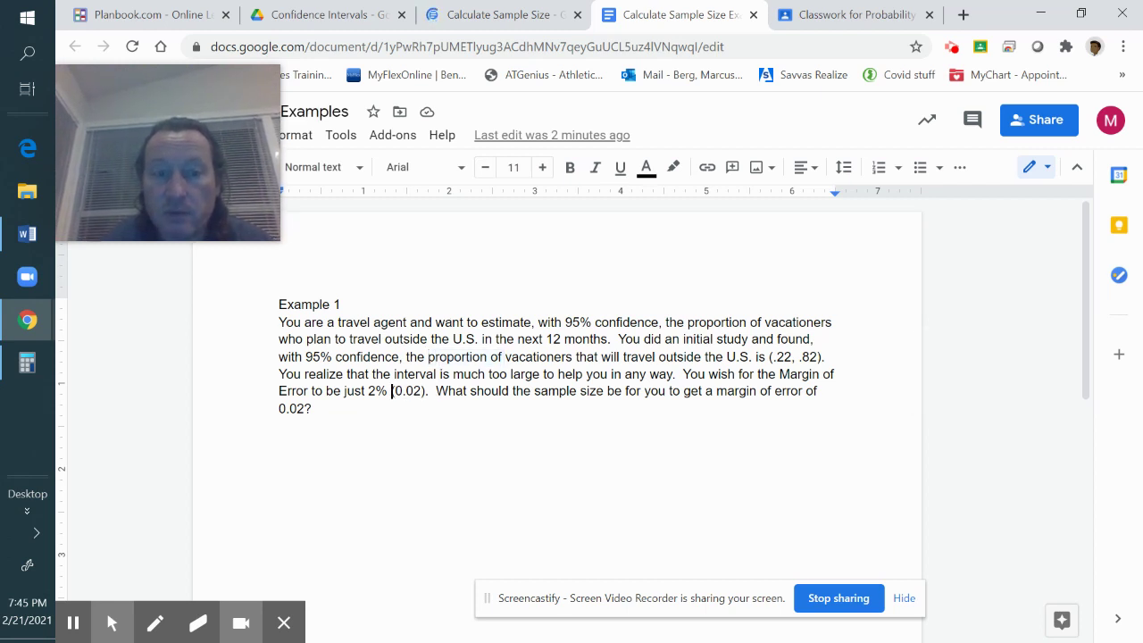
key("Right")
key("shift+Right")
key("shift+Right")
key("shift+Right")
Below the question, add 'Step 1 - proportion' and begin a 'Step 2 -' line
key("ctrl+End")
key("Return")
key("Return")
type("Step")
key("BackSpace")
key("BackSpace")
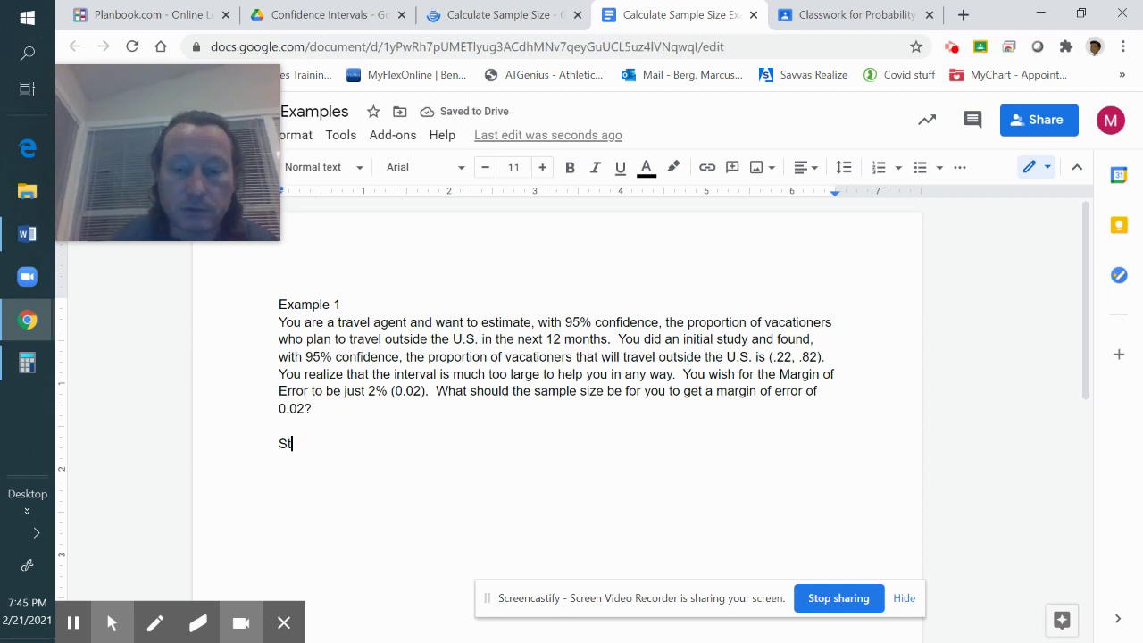
type("ep 1 - proportion")
key("Return")
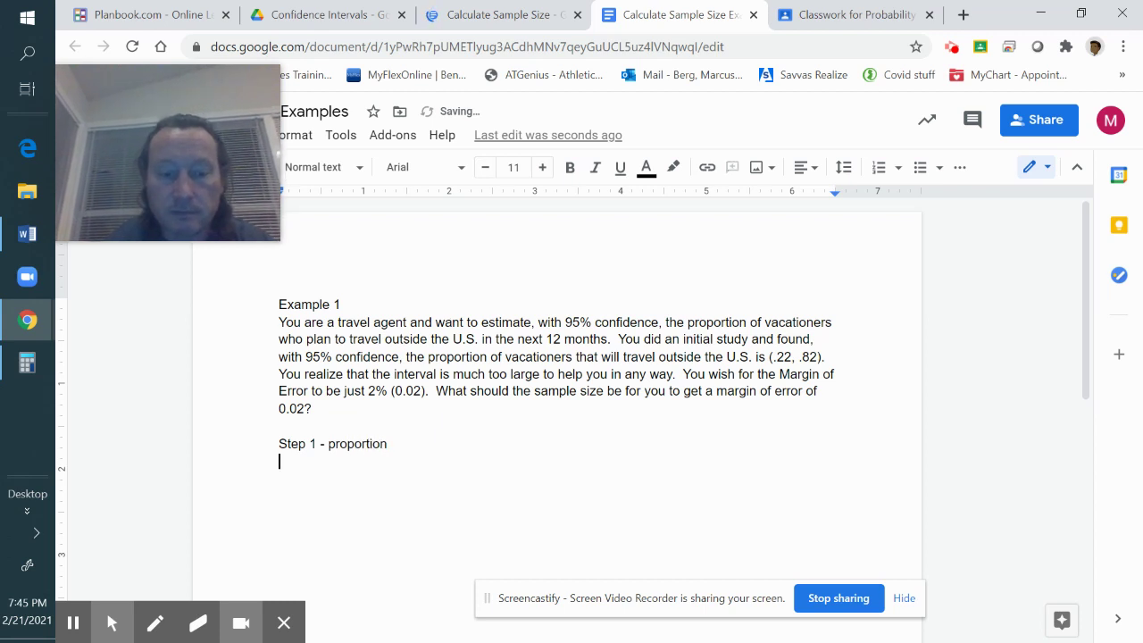
type("Step 2")
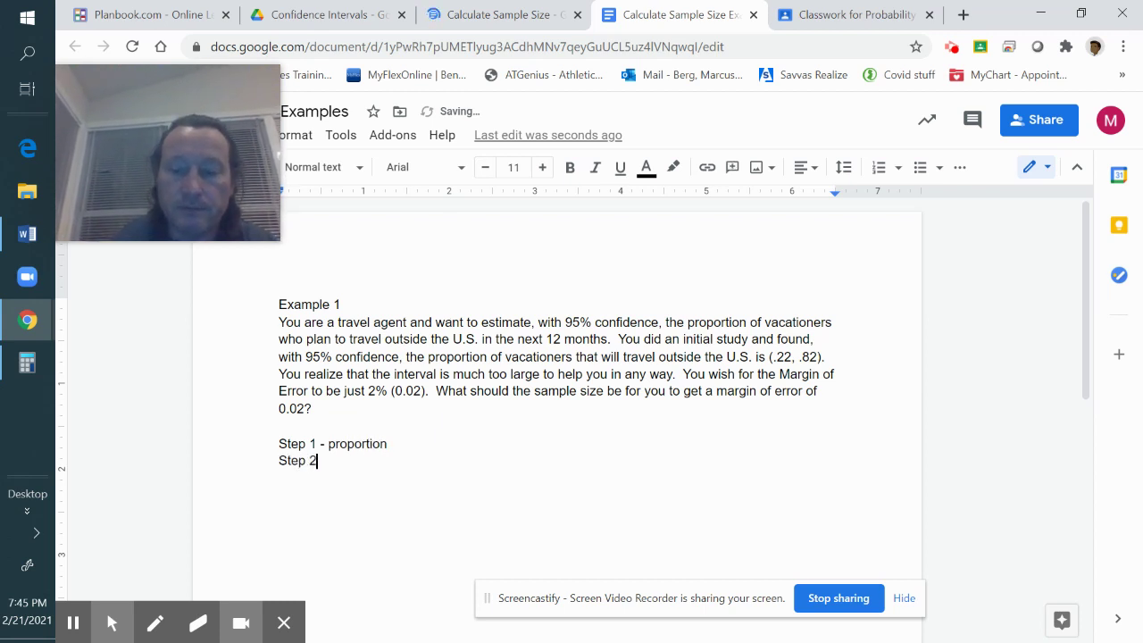
type(" -")
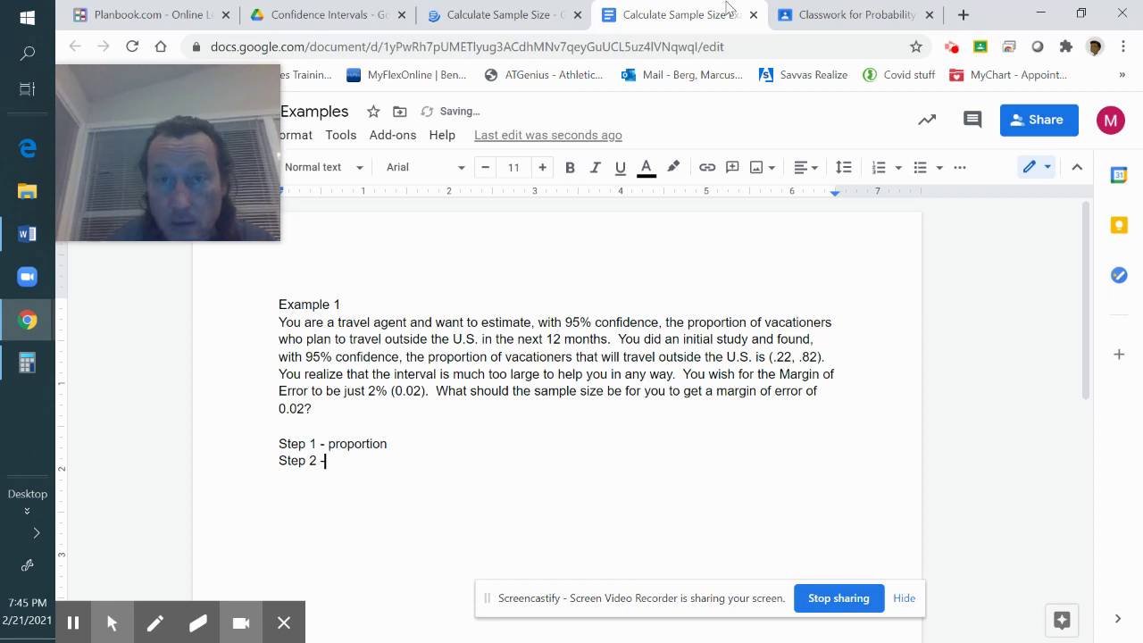
Select and copy the n = (Z/ME)²pq formula from the steps table's sample-proportion cell
left_click(514, 18)
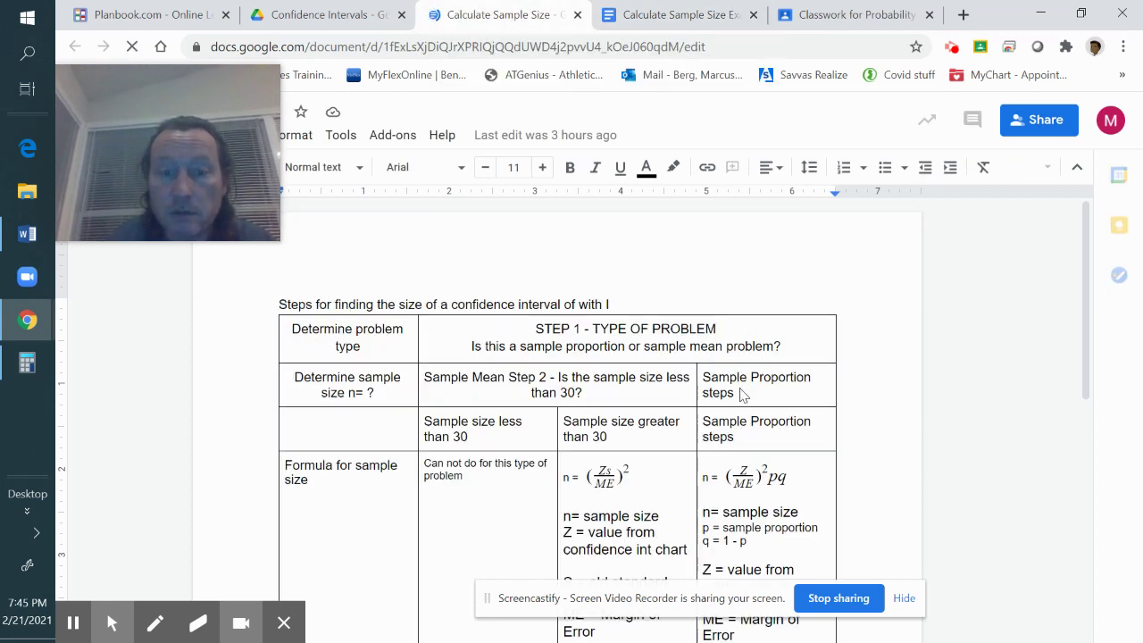
scroll(572, 366, "down", 1)
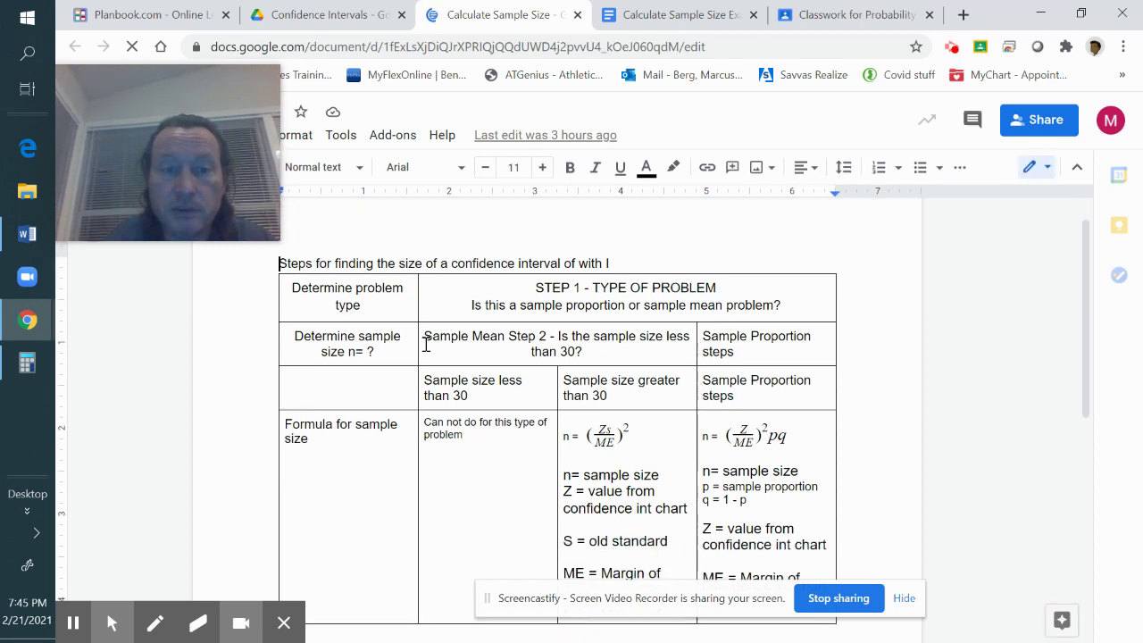
scroll(376, 346, "down", 1)
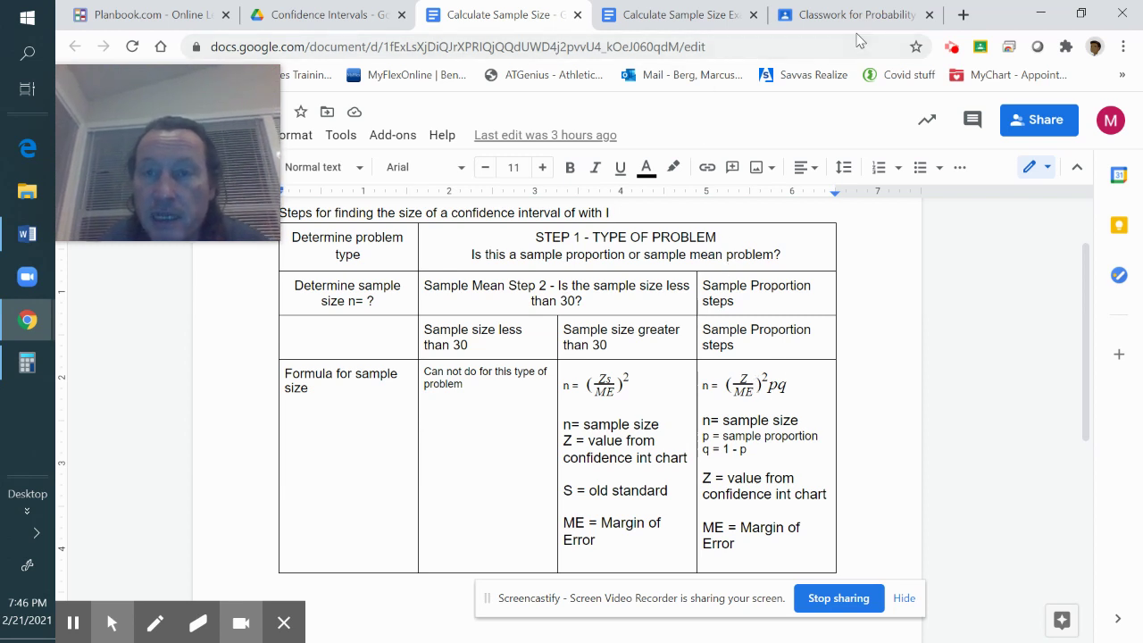
left_click(656, 16)
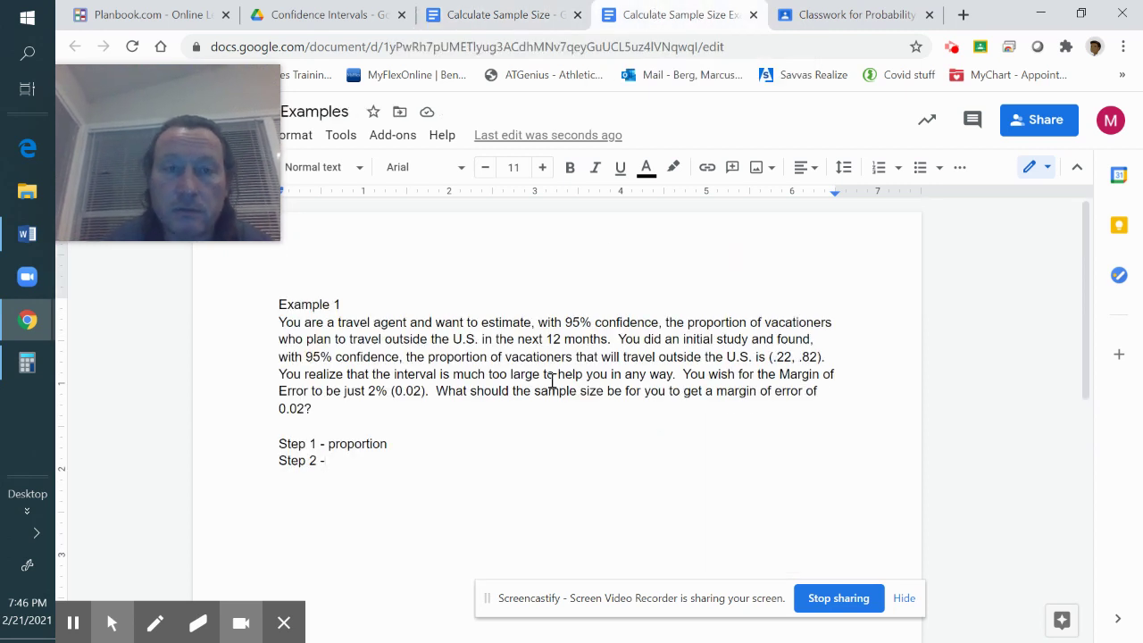
left_click(462, 13)
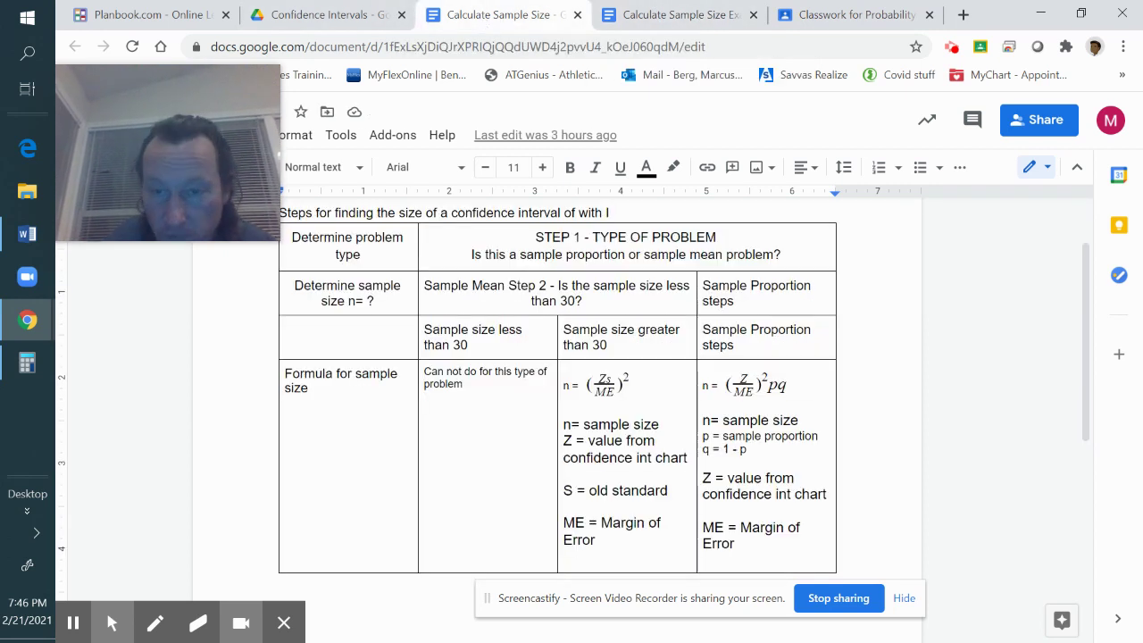
left_click(709, 384)
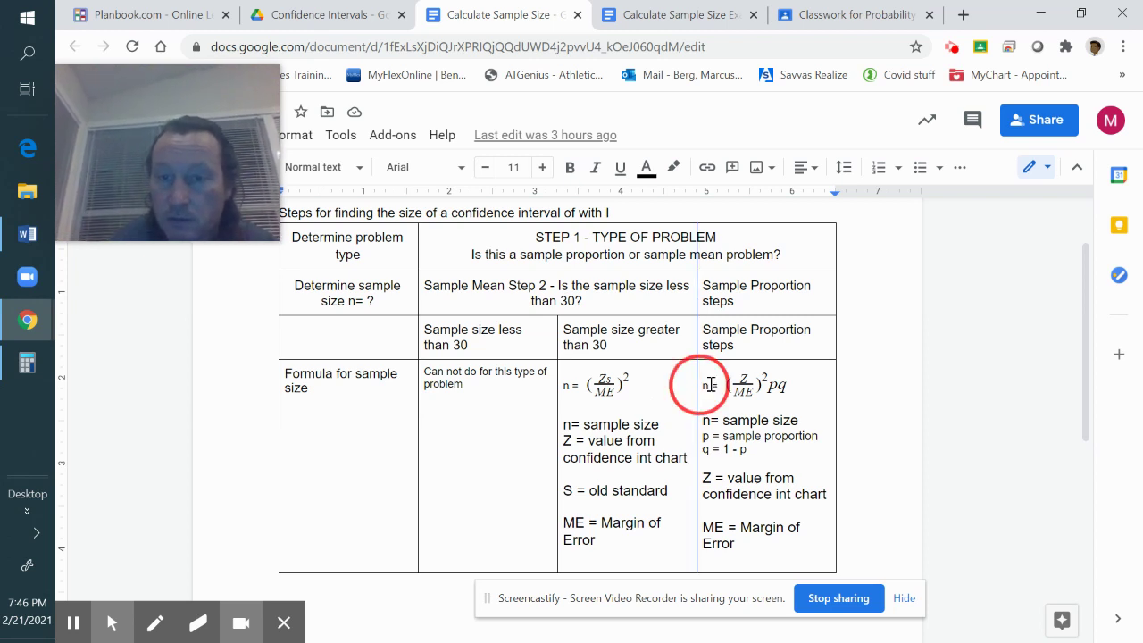
left_click(710, 384)
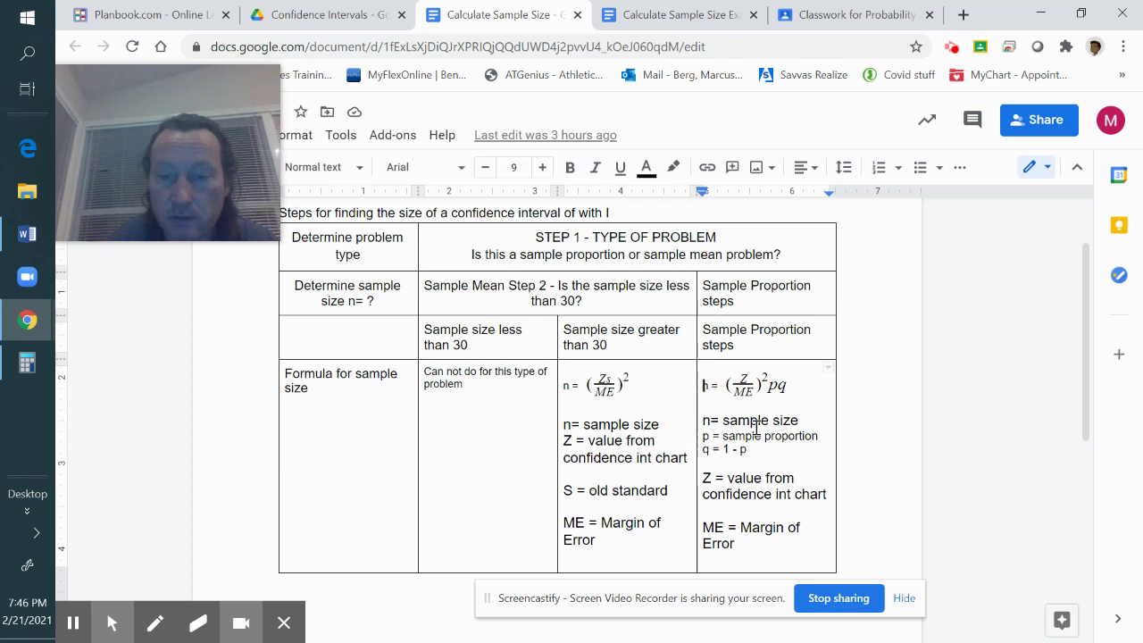
left_click_drag(706, 385, 793, 386)
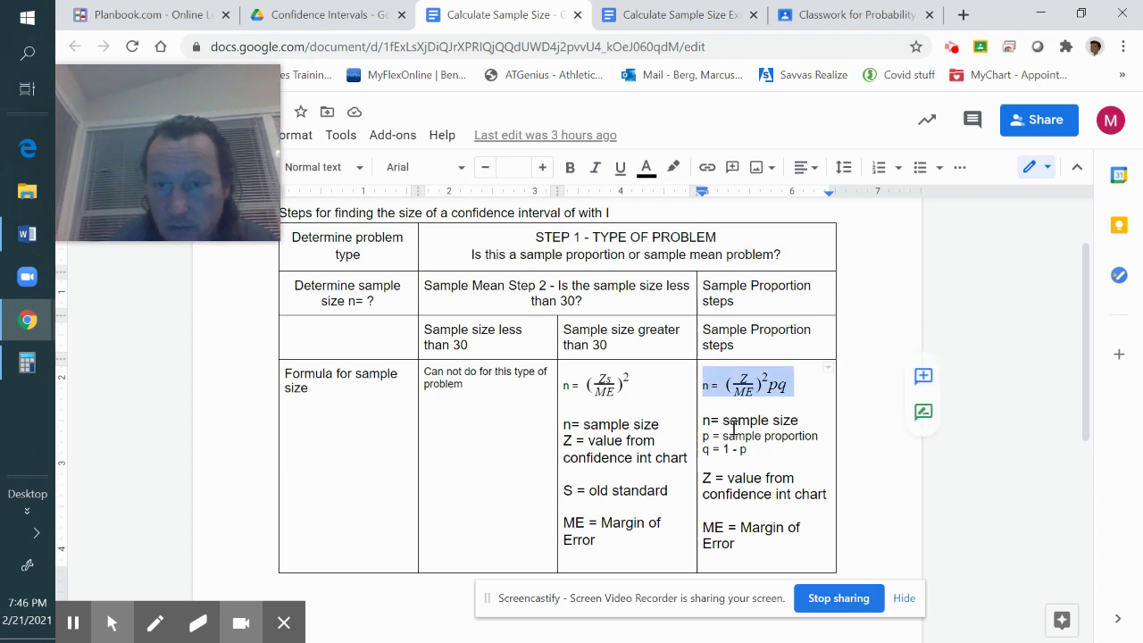
left_click(683, 15)
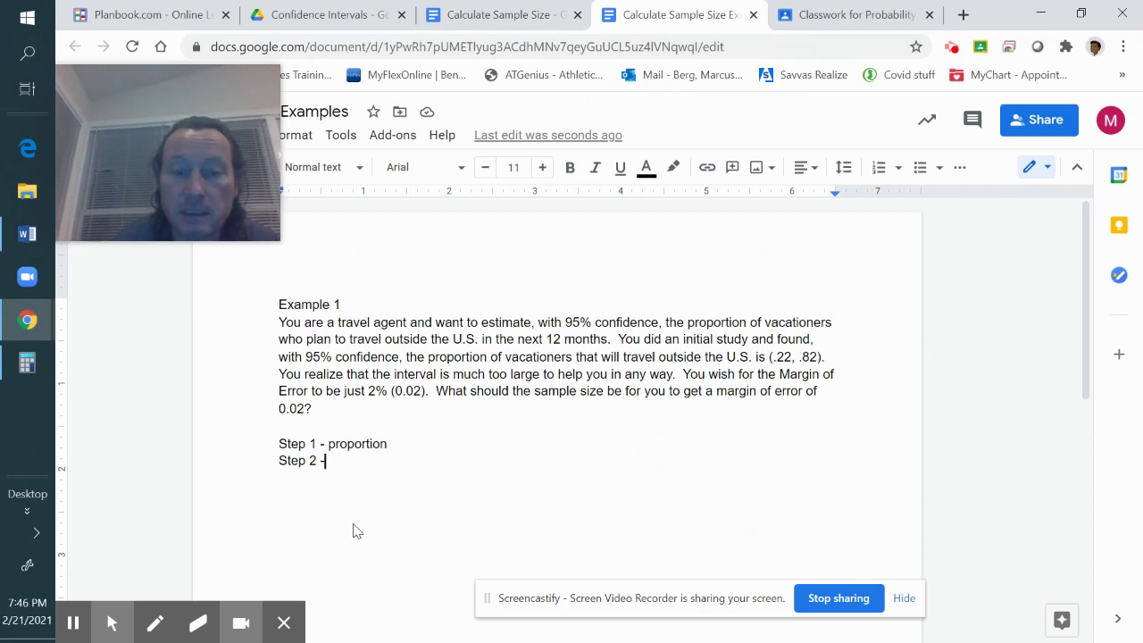
Paste the formula under Step 2 and list Z, ME, p and q on separate lines
key("Return")
key("ctrl+v")
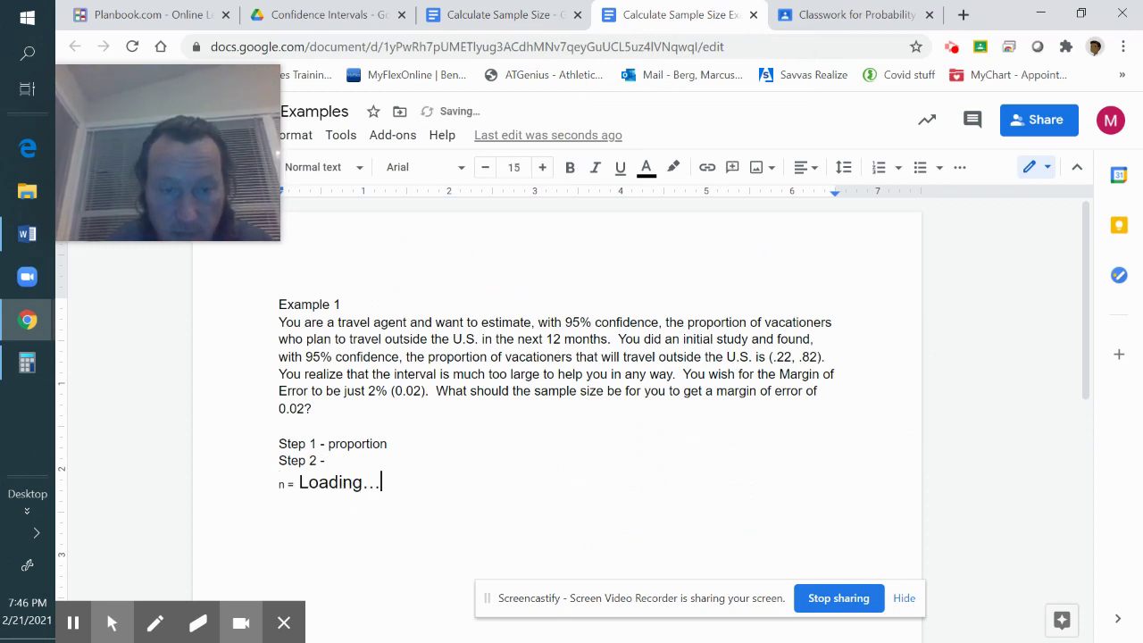
key("Return")
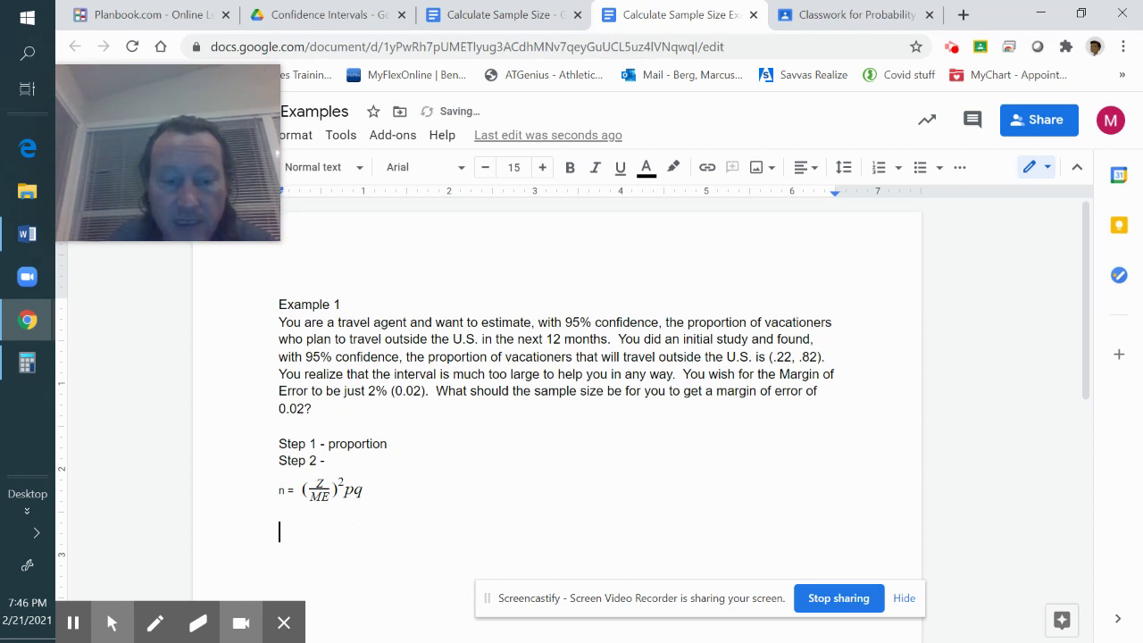
type("Z")
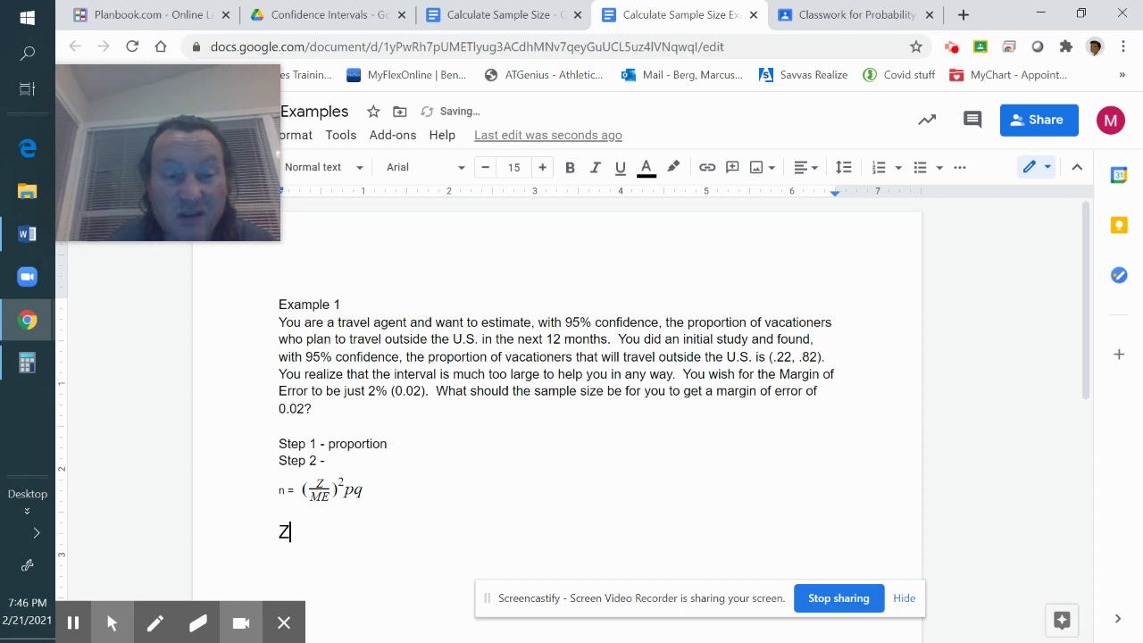
key("Return")
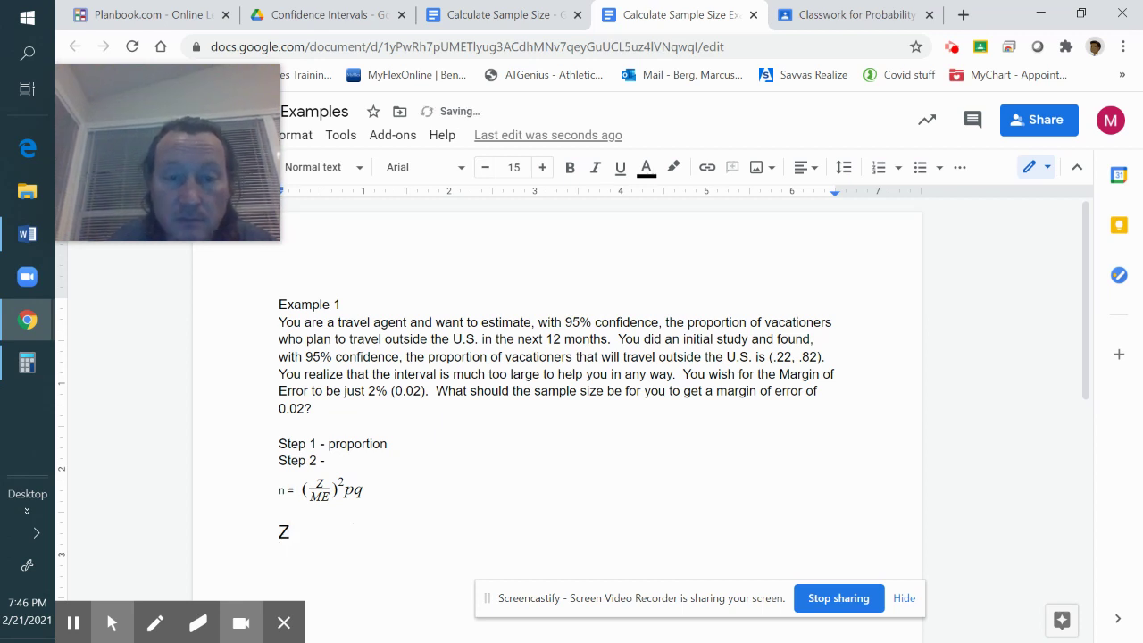
type("ME")
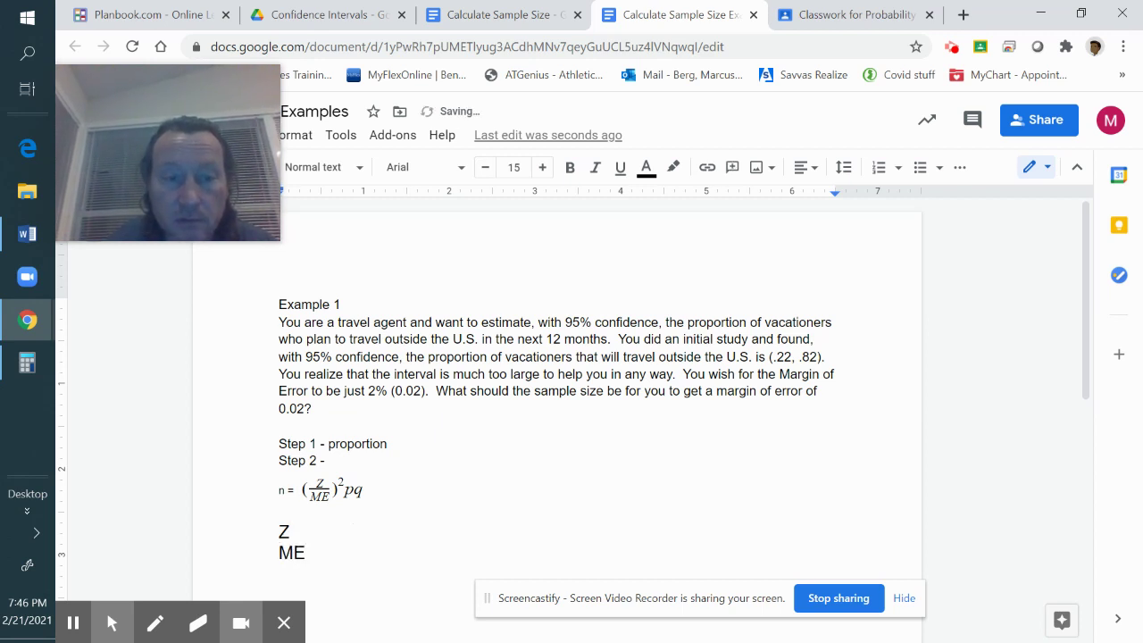
key("Return")
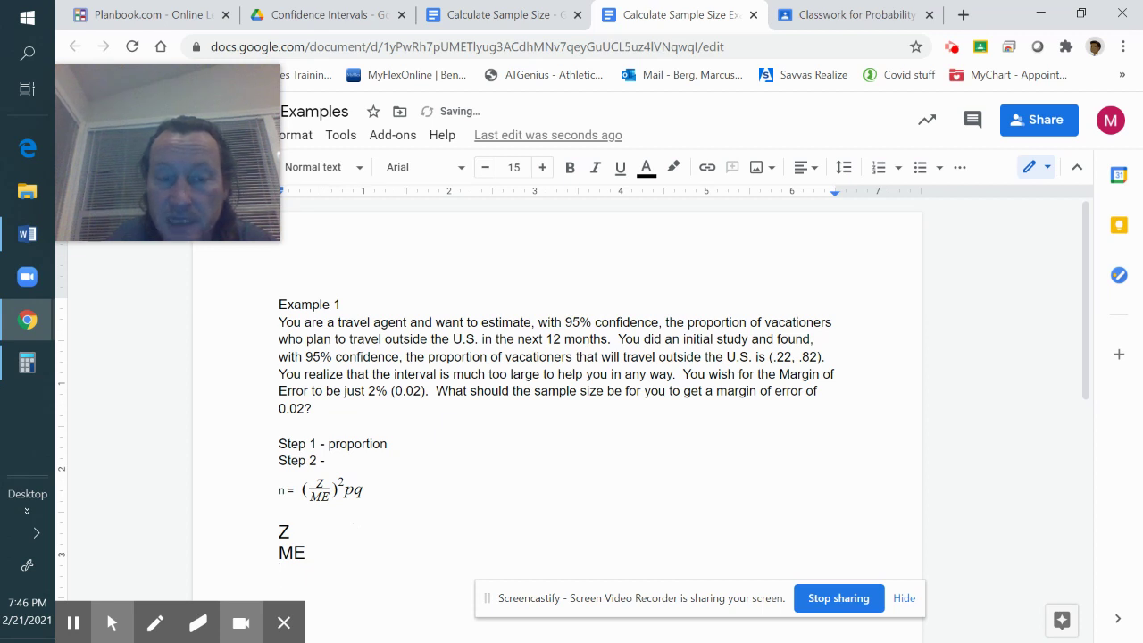
type("p")
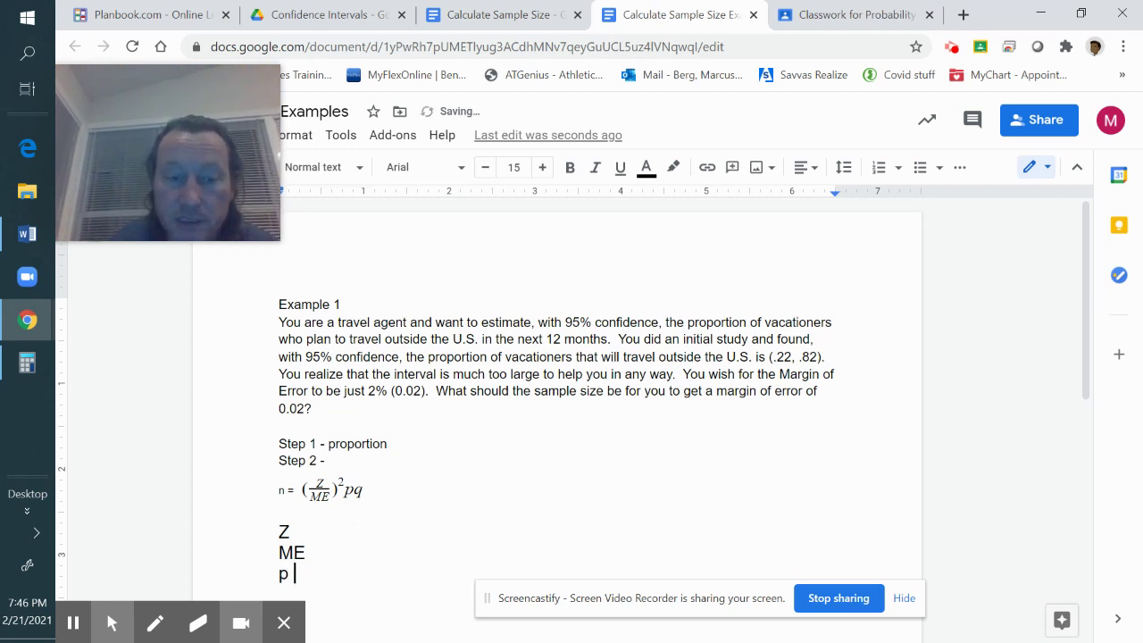
key("Return")
type("q")
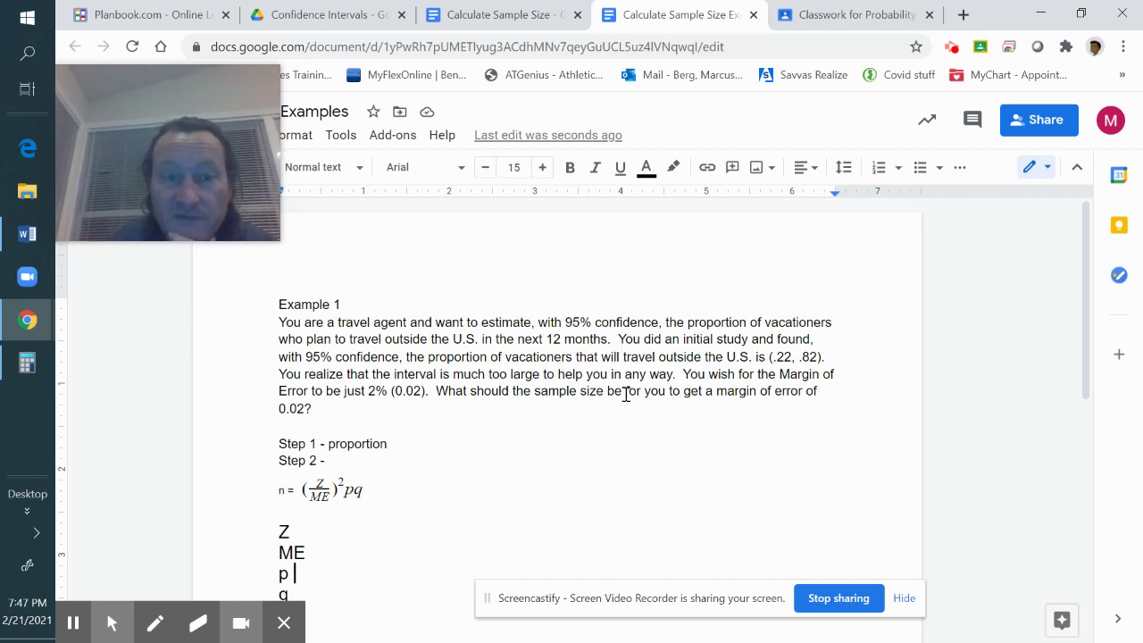
Fill in p = (.22 + .82) / 2 = .62 and q = 1 - .62 = .38
left_click(793, 357)
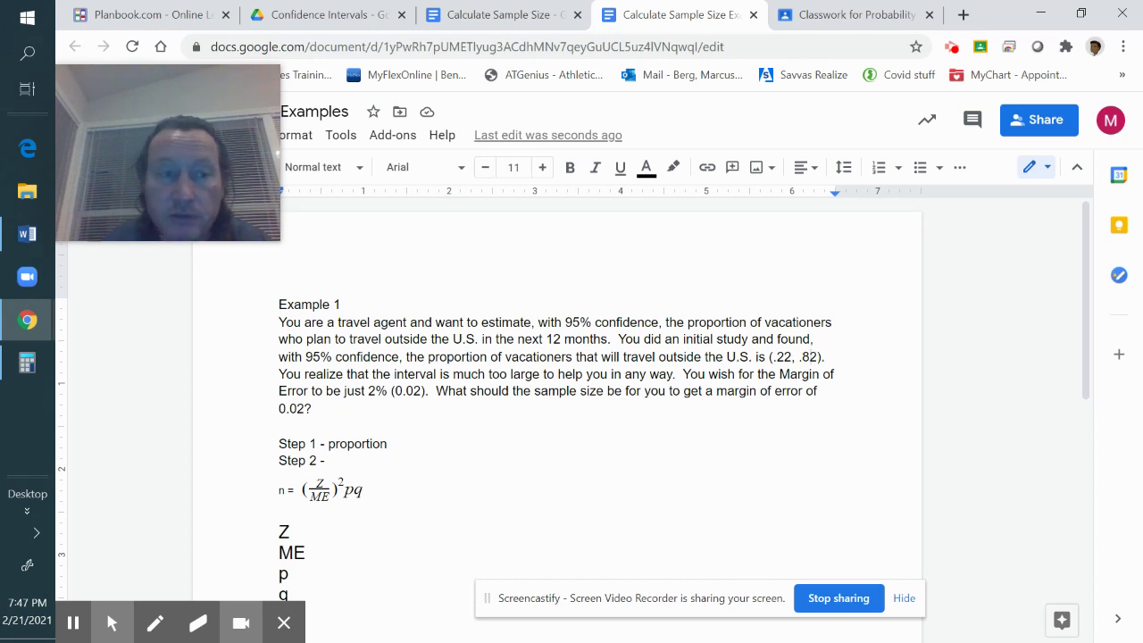
left_click(316, 576)
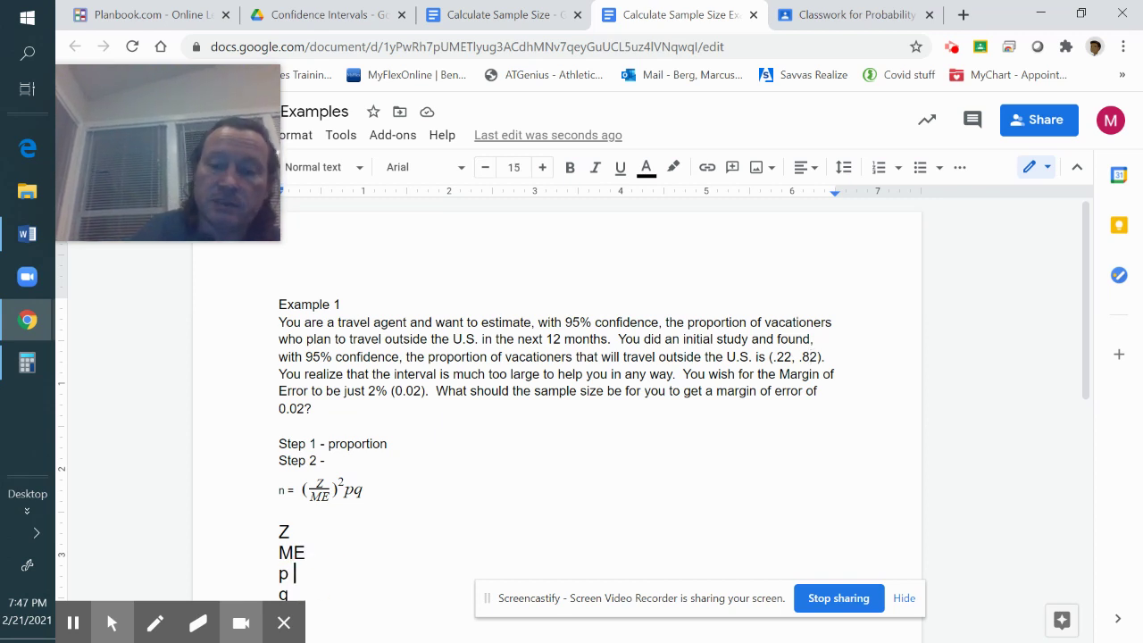
type("= (.22 + ")
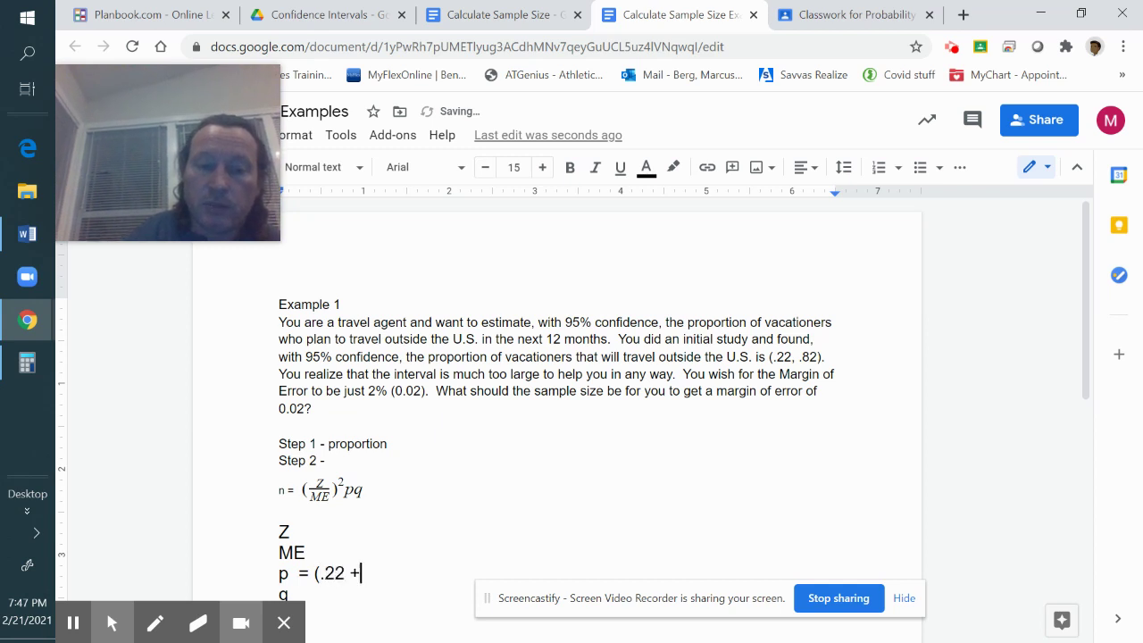
type(".82")
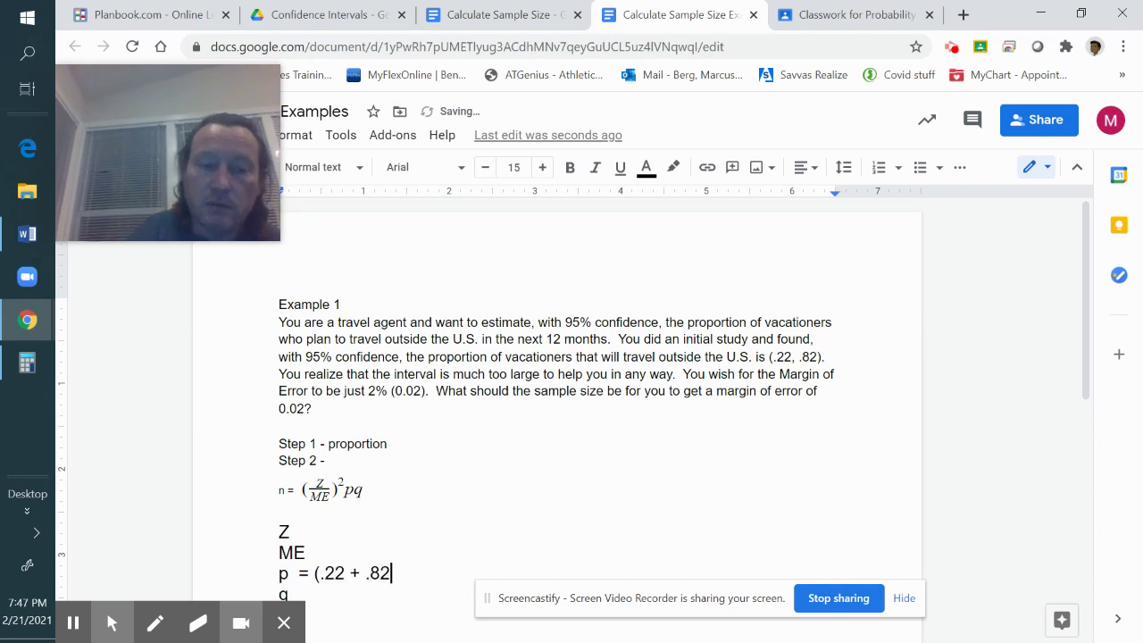
type(") / ")
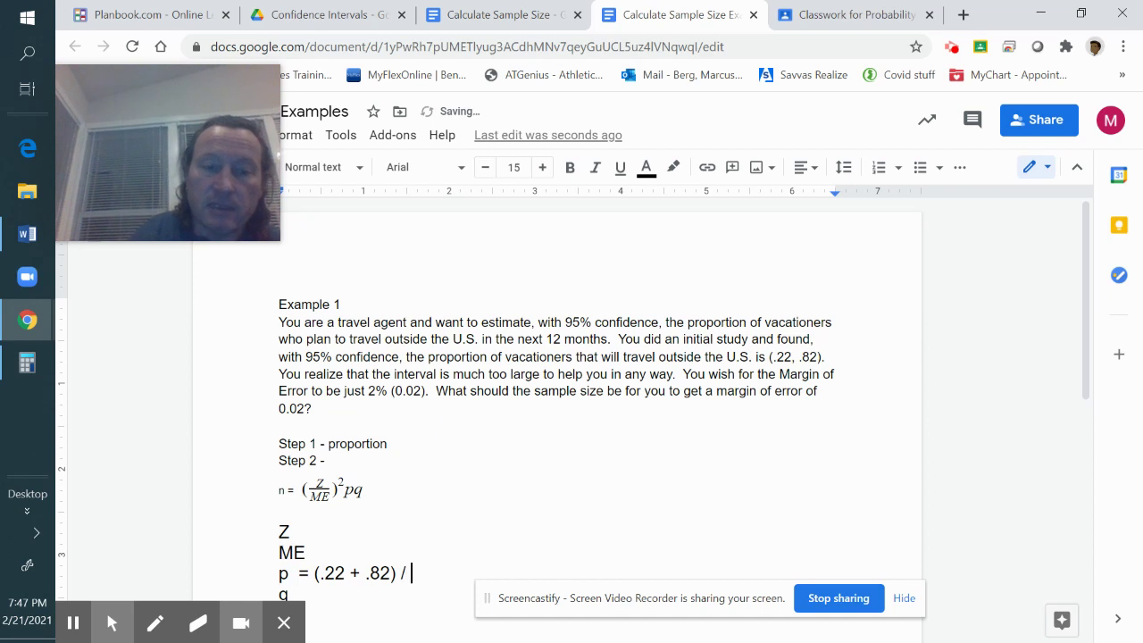
type("2 = ")
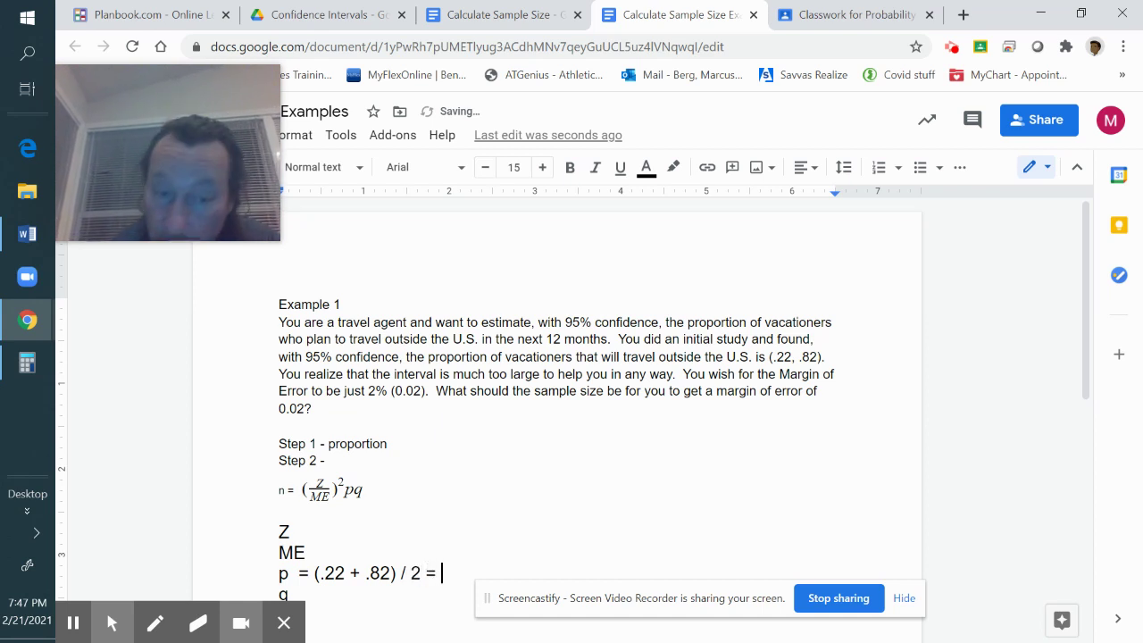
type(".62")
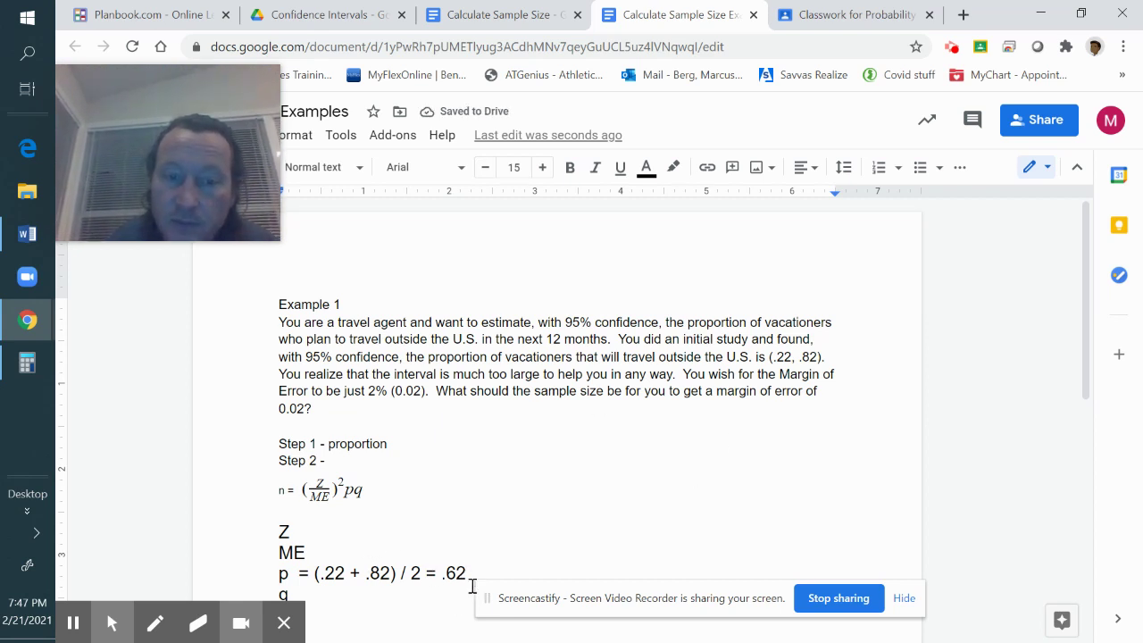
scroll(393, 572, "down", 1)
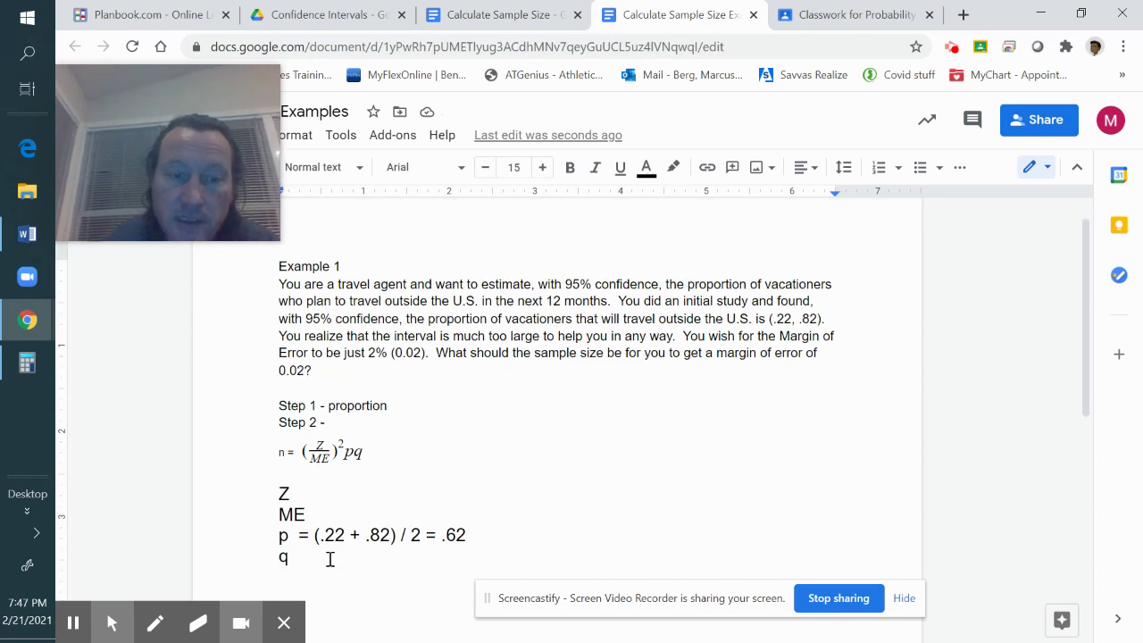
type("= ")
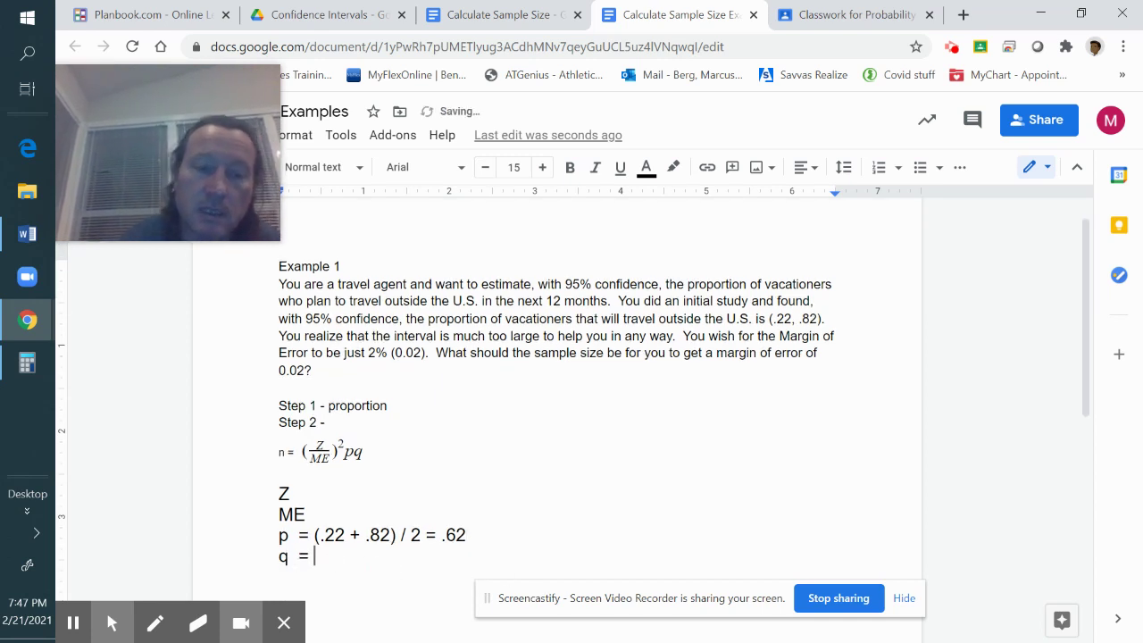
type("1")
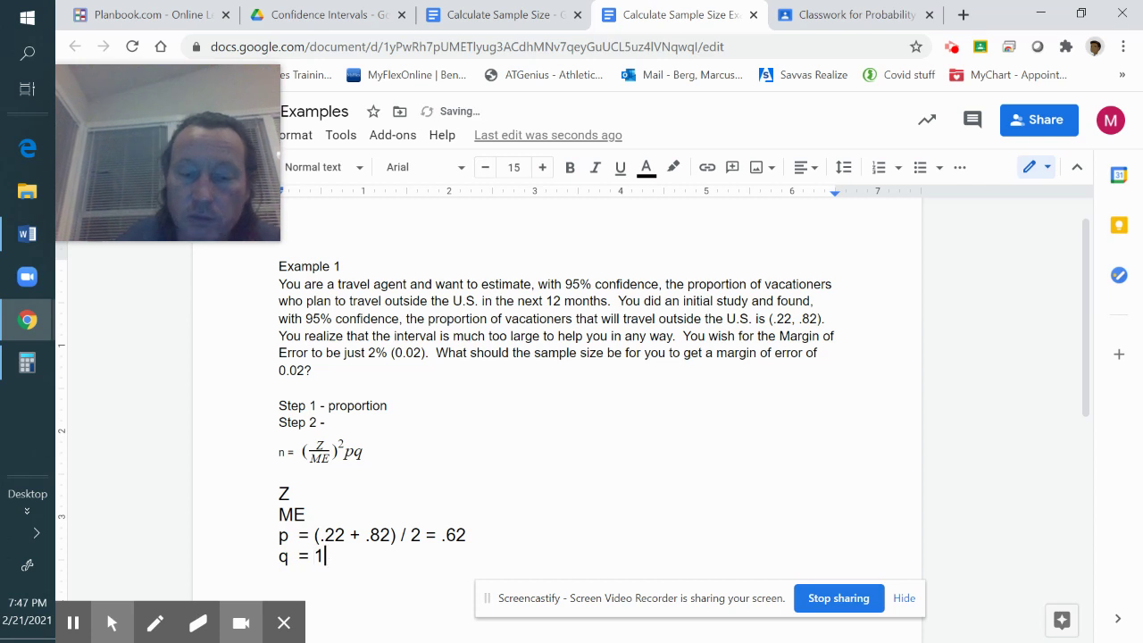
type(" - .62 ")
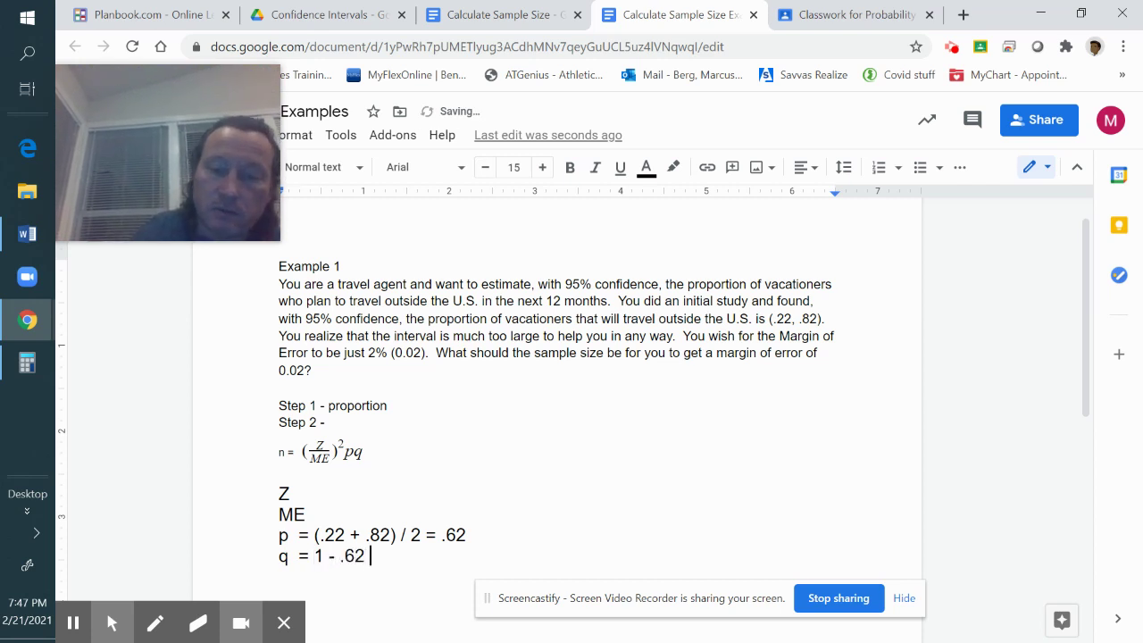
type("= .38")
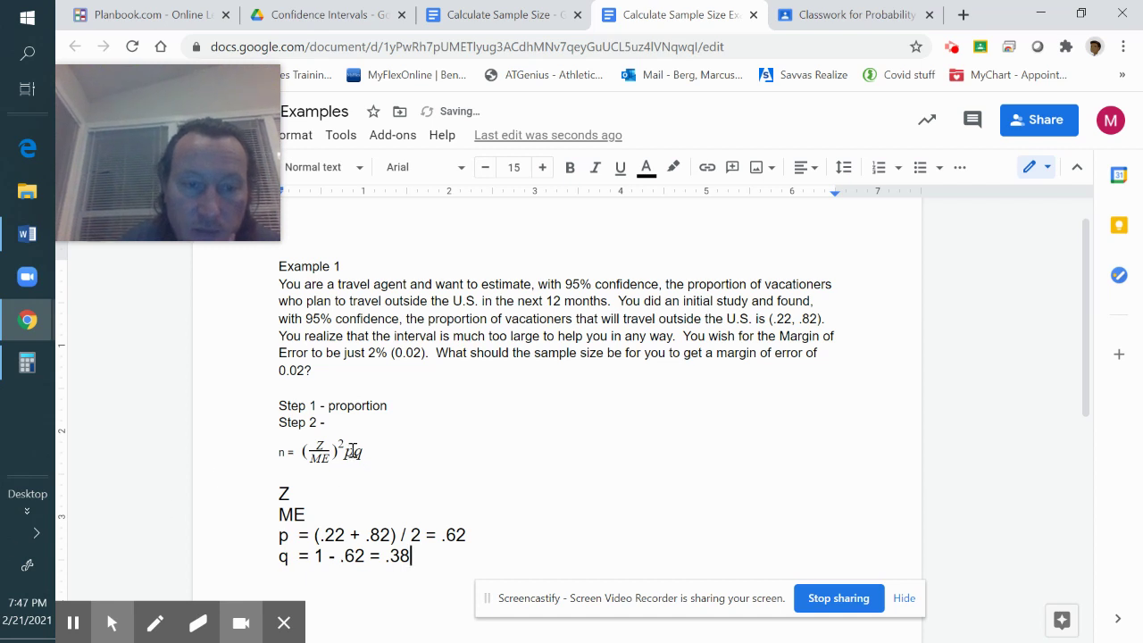
Insert a new line above Z and start it with 'n = ('
left_click(272, 489)
key("Return")
key("Return")
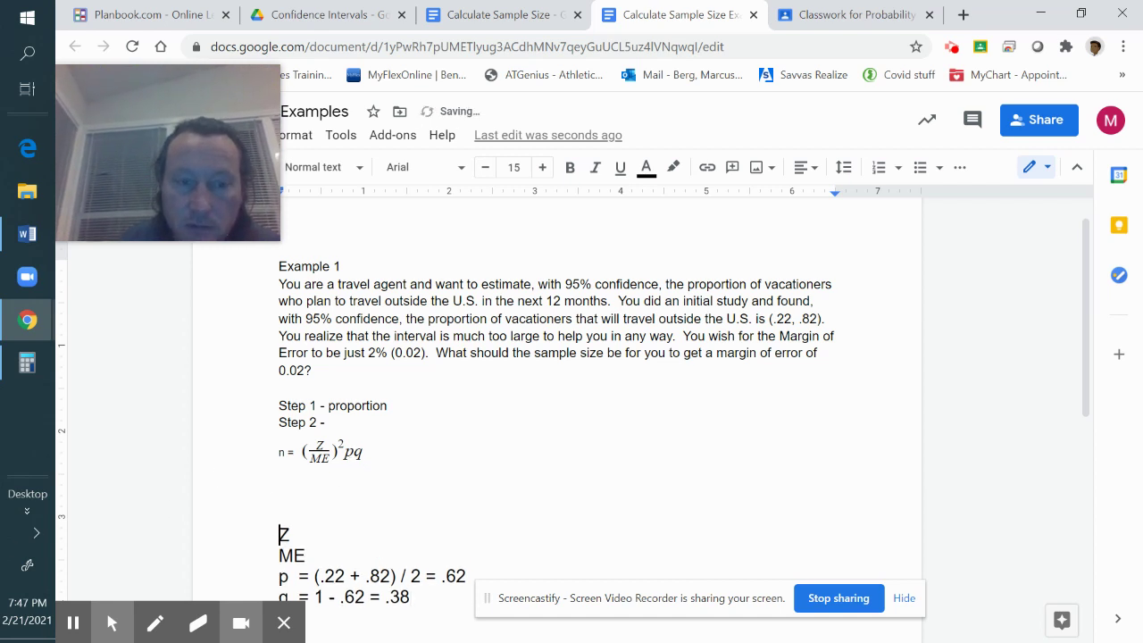
key("Up")
key("Up")
type("n")
key("BackSpace")
type("N")
key("BackSpace")
type("n")
key("ctrl+z")
type("=")
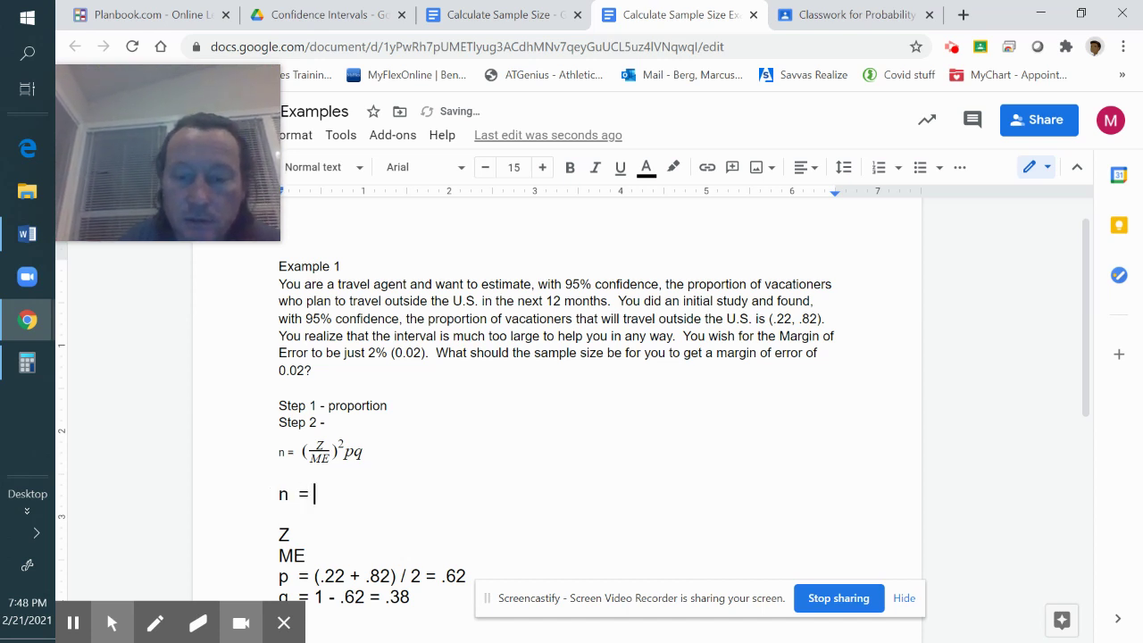
type(" (")
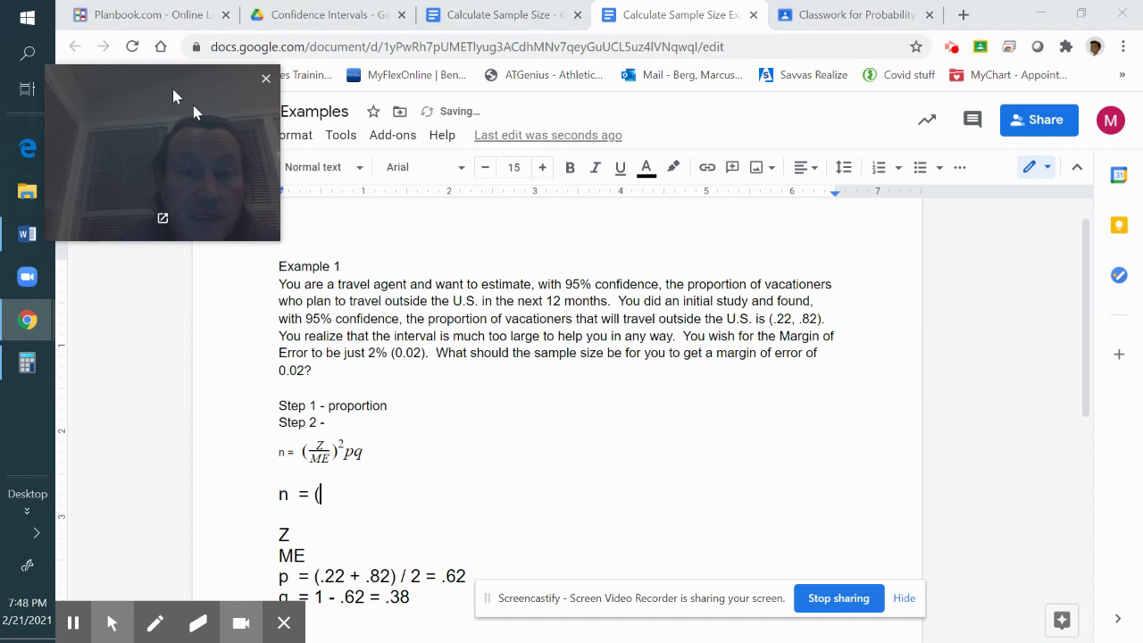
Copy the general formula equation and paste it onto the n = line
left_click_drag(183, 111, 460, 178)
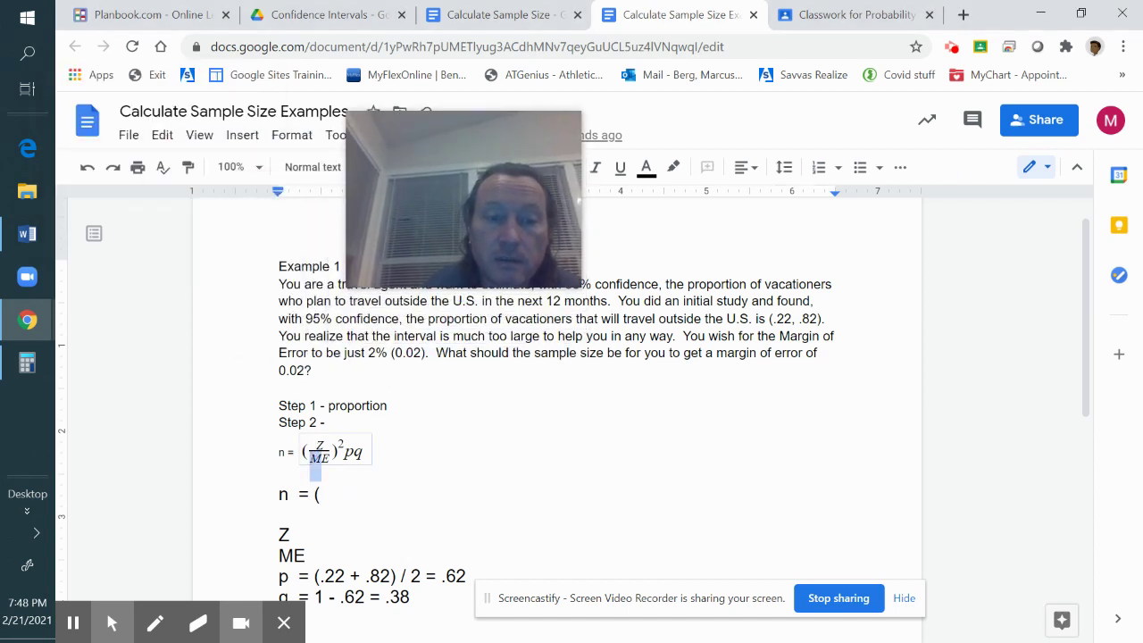
left_click(327, 456)
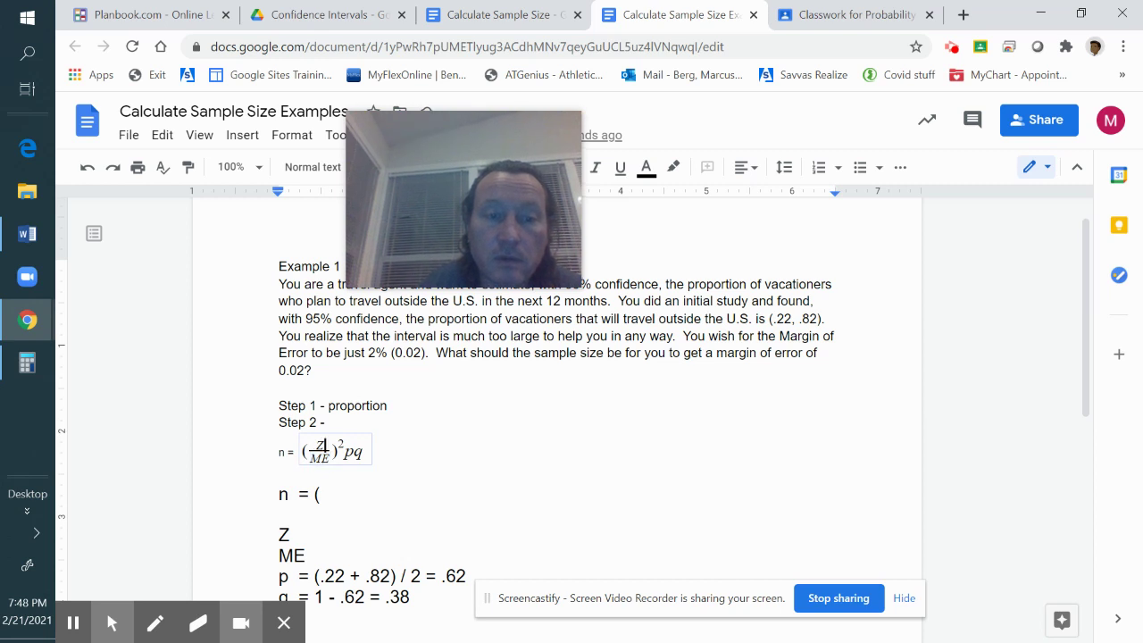
left_click_drag(302, 452, 380, 452)
left_click(318, 494)
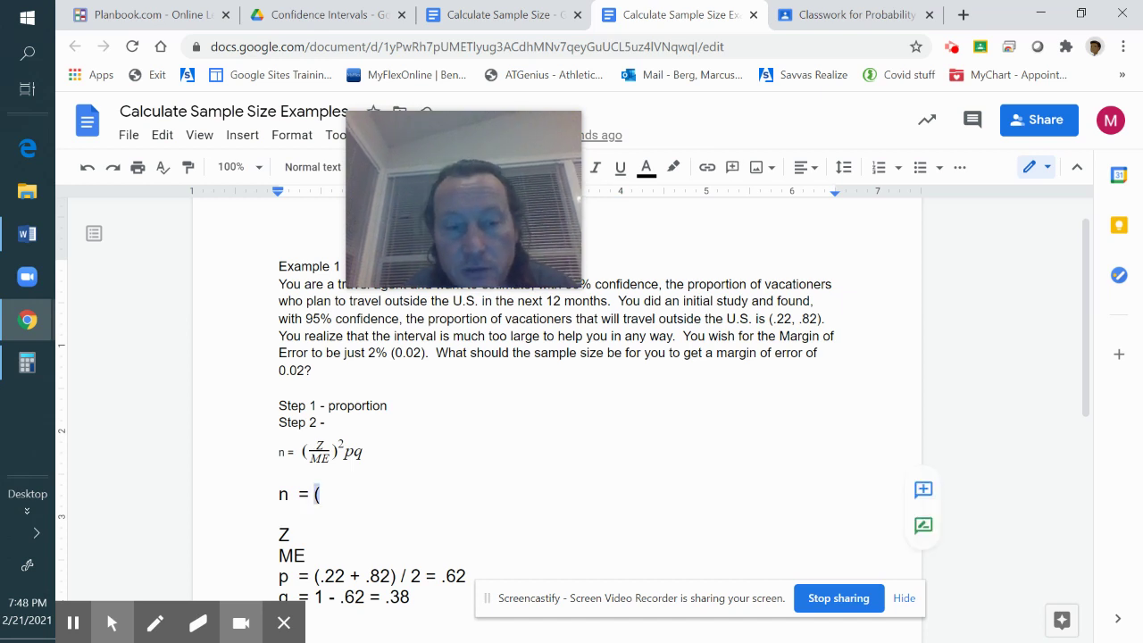
key("BackSpace")
key("ctrl+v")
key("Return")
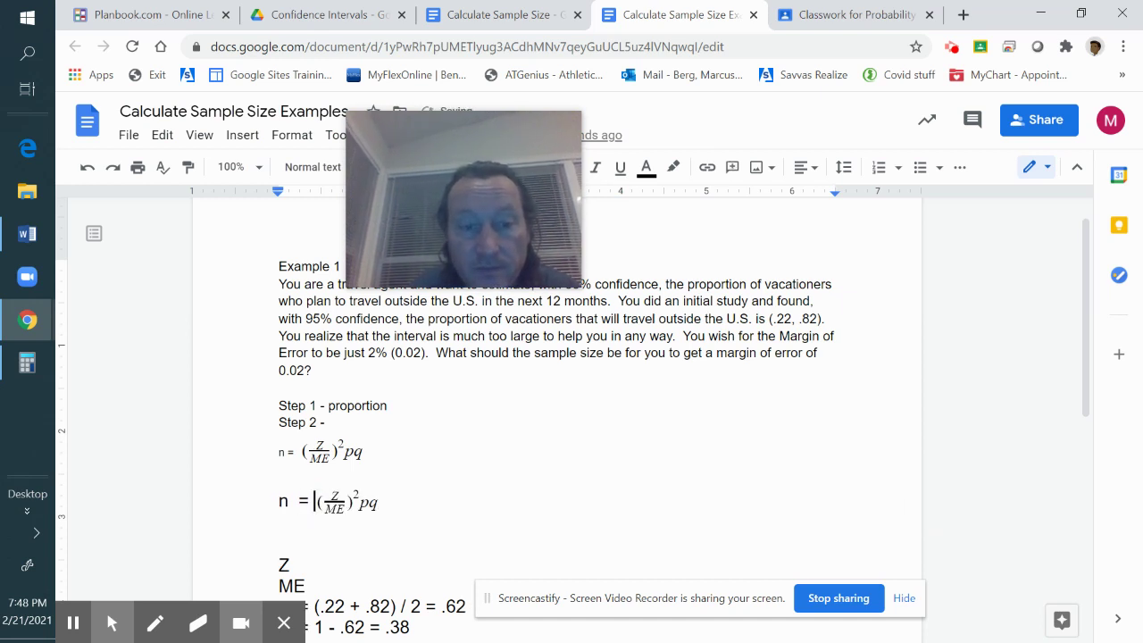
Edit the pasted equation, replacing pq with (.62)(.38)
left_click(327, 508)
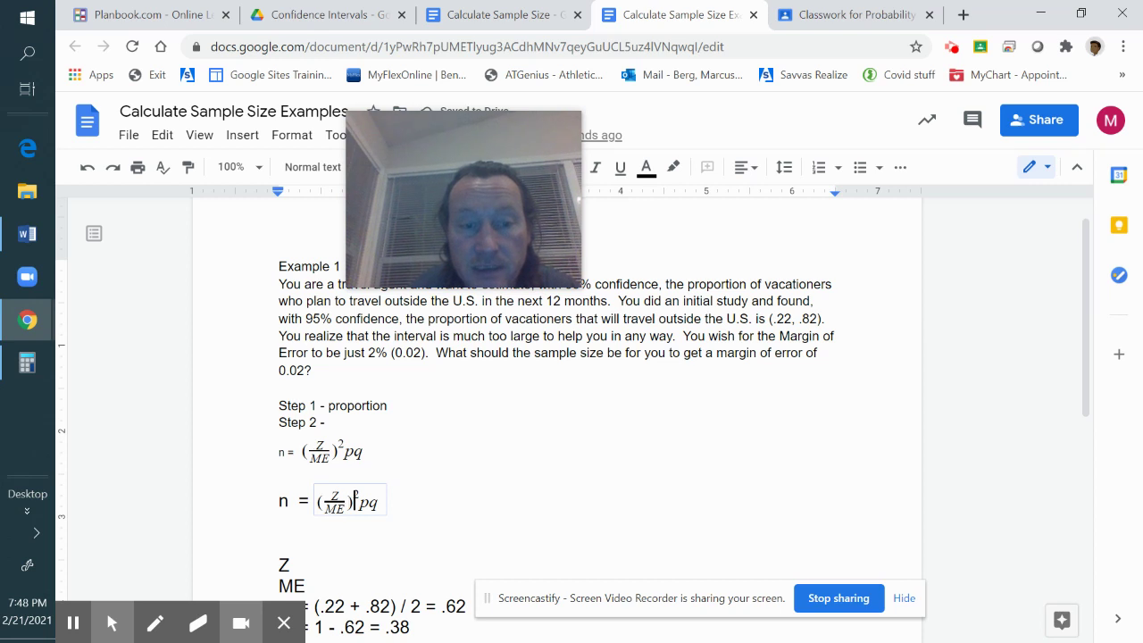
key("BackSpace")
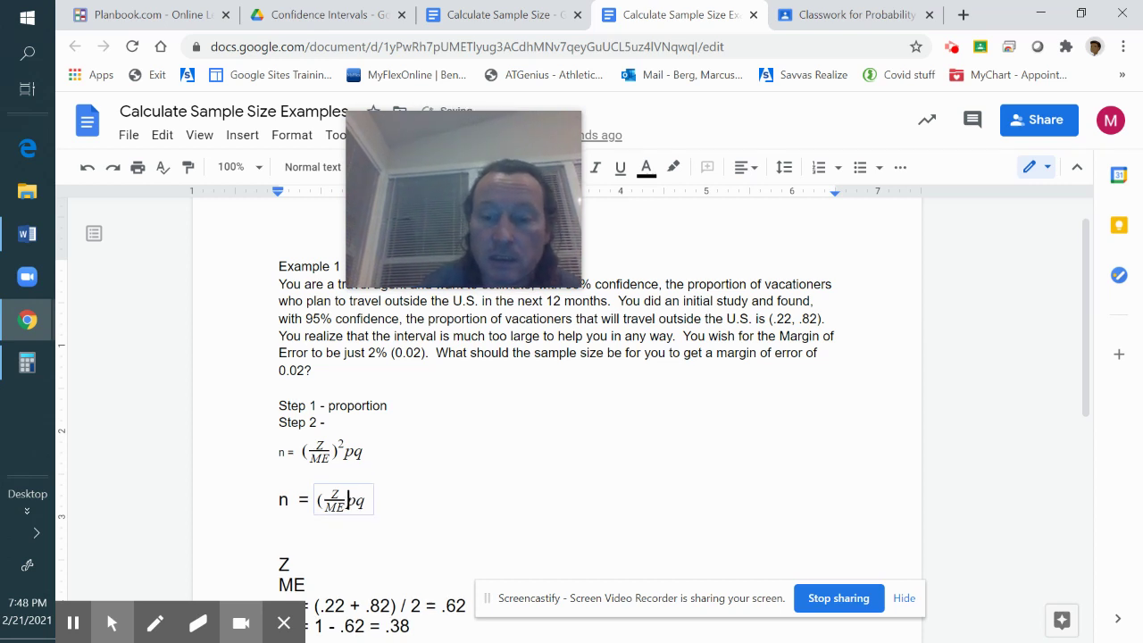
type(".62)")
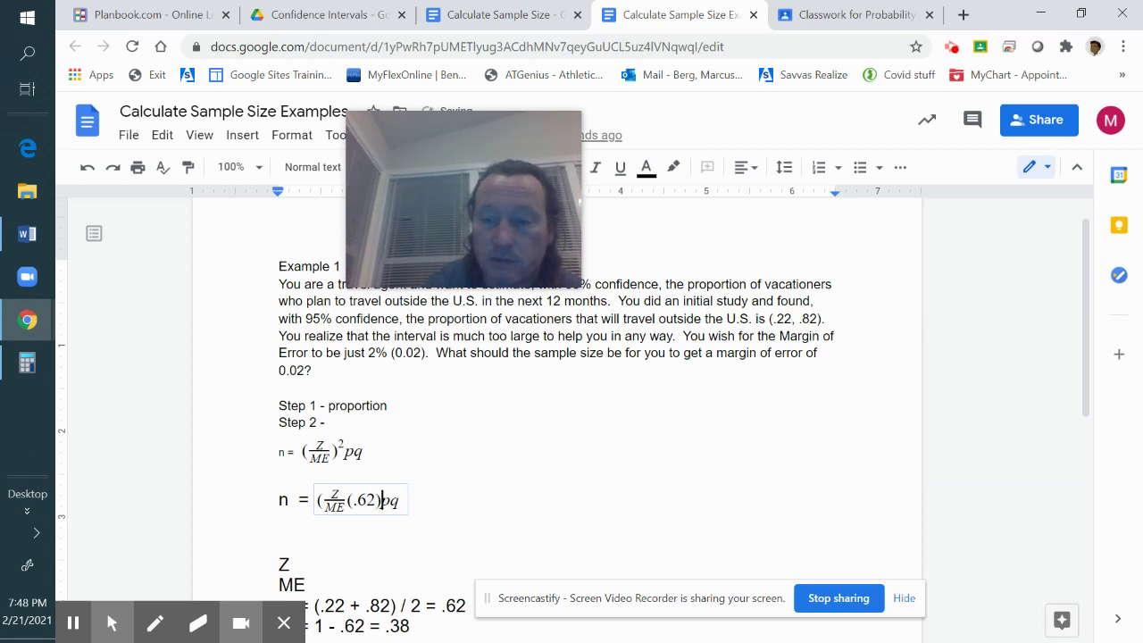
key("Delete")
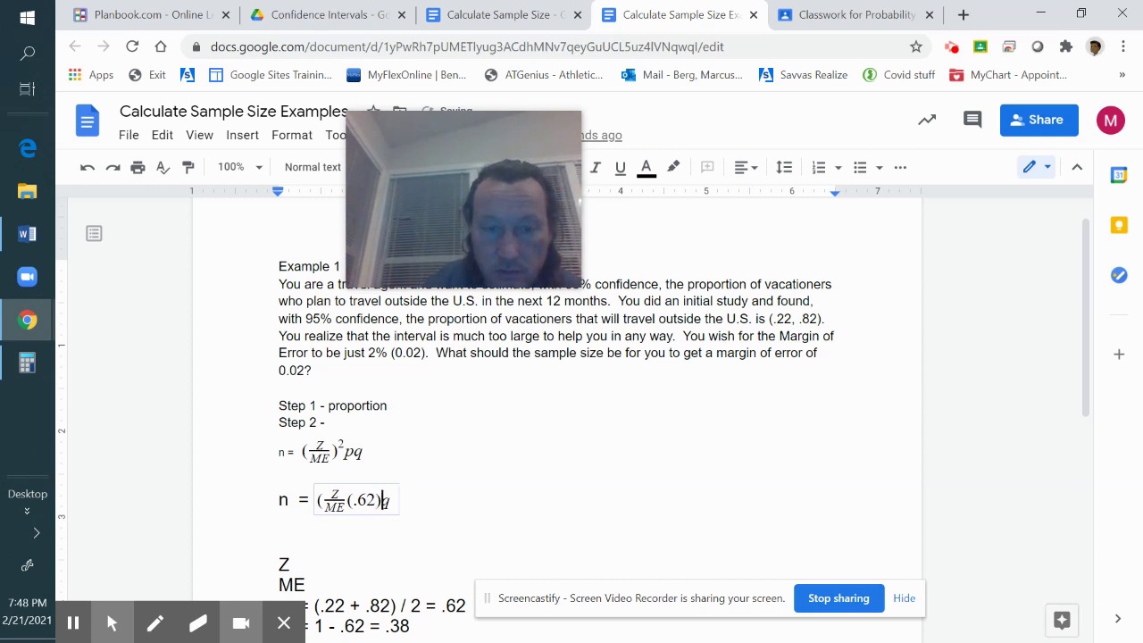
key("Delete")
type("(")
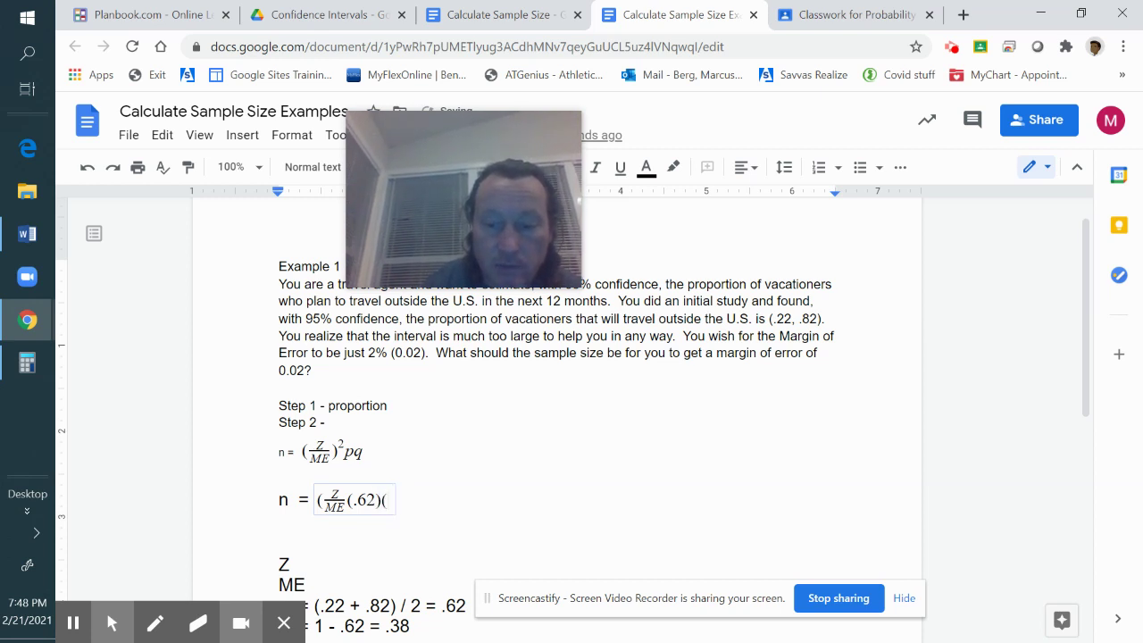
type(".38)")
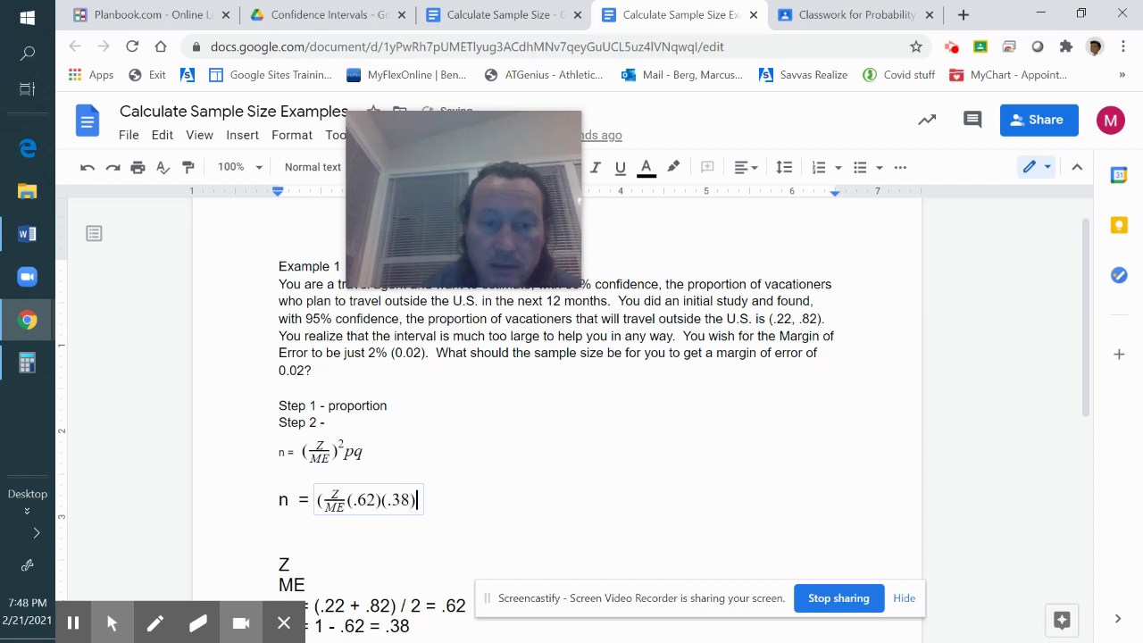
Add '=' after Z and record ME = .02 in the variable list
left_click(296, 565)
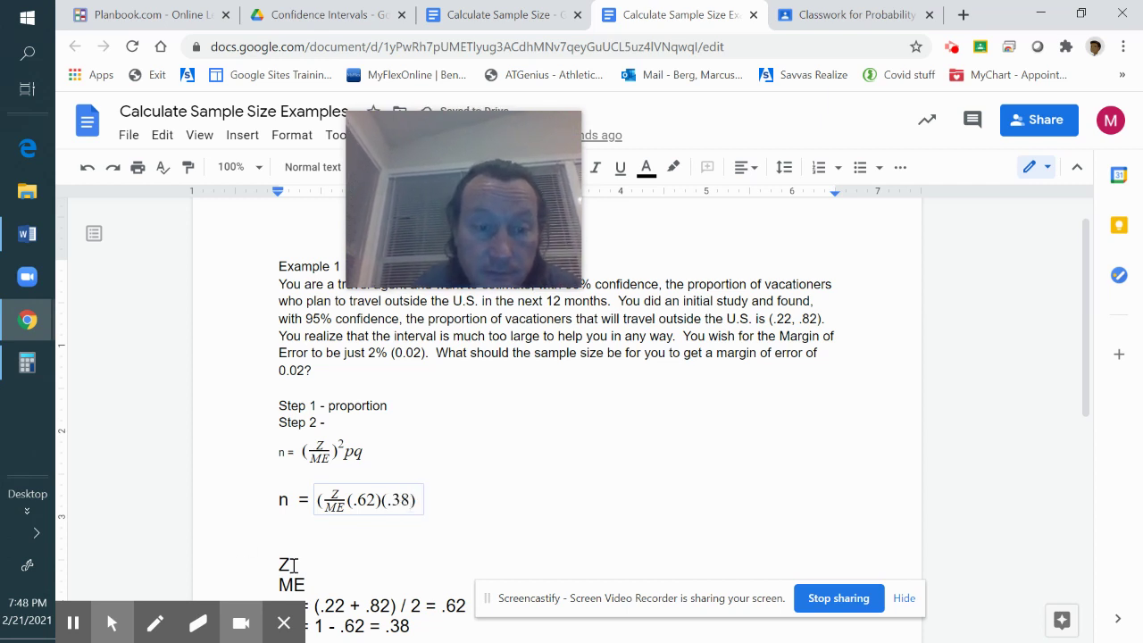
type("=")
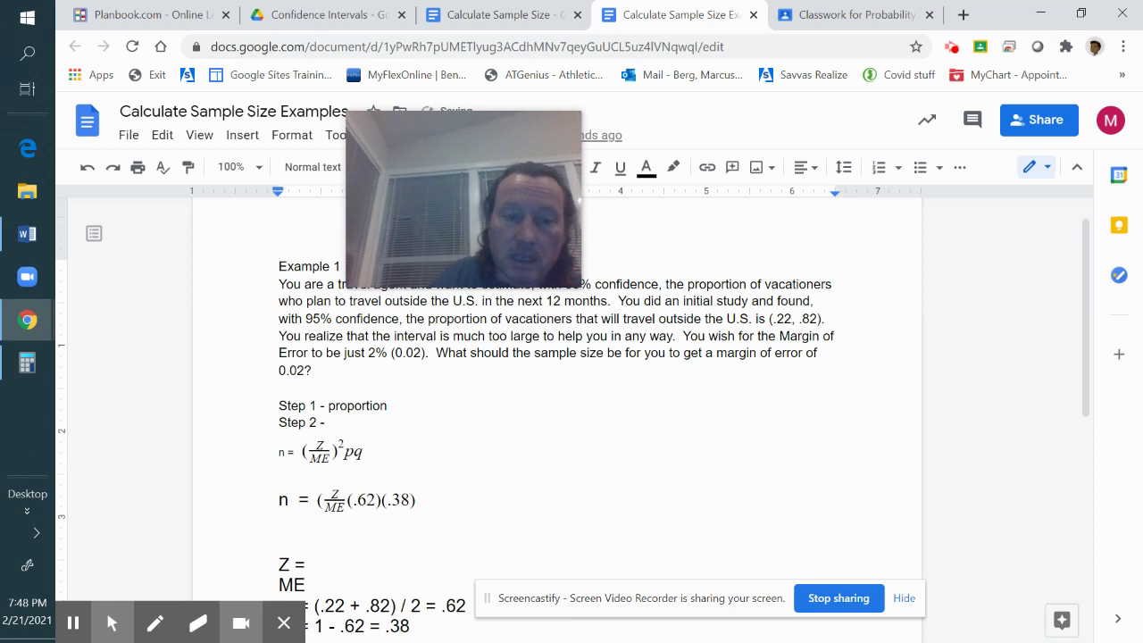
left_click(305, 585)
type("=")
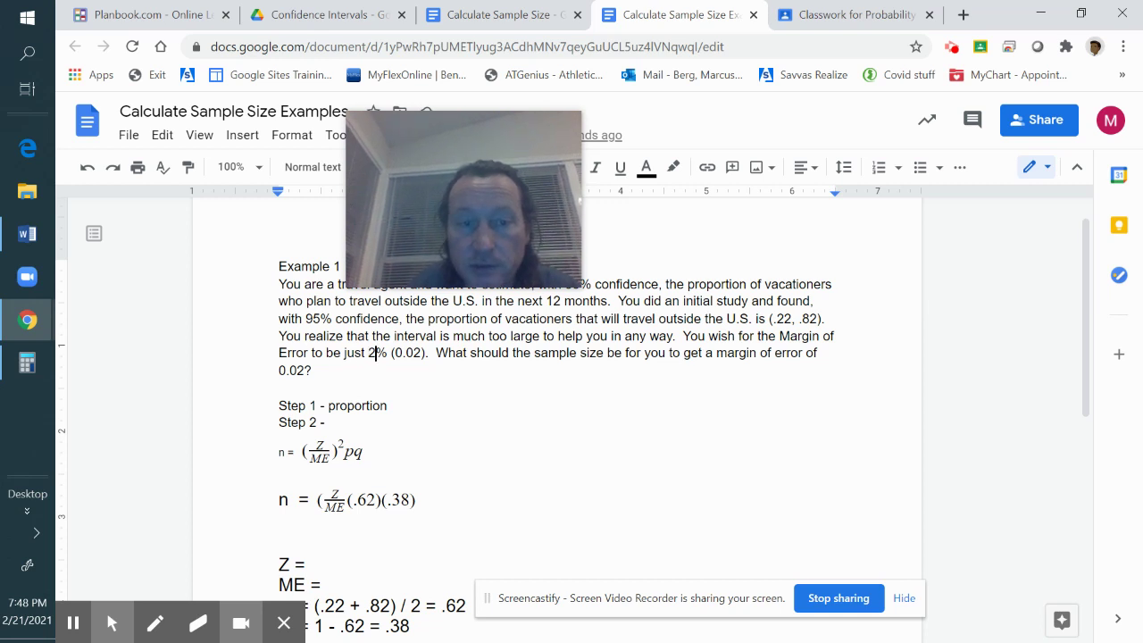
left_click(340, 581)
type(",02")
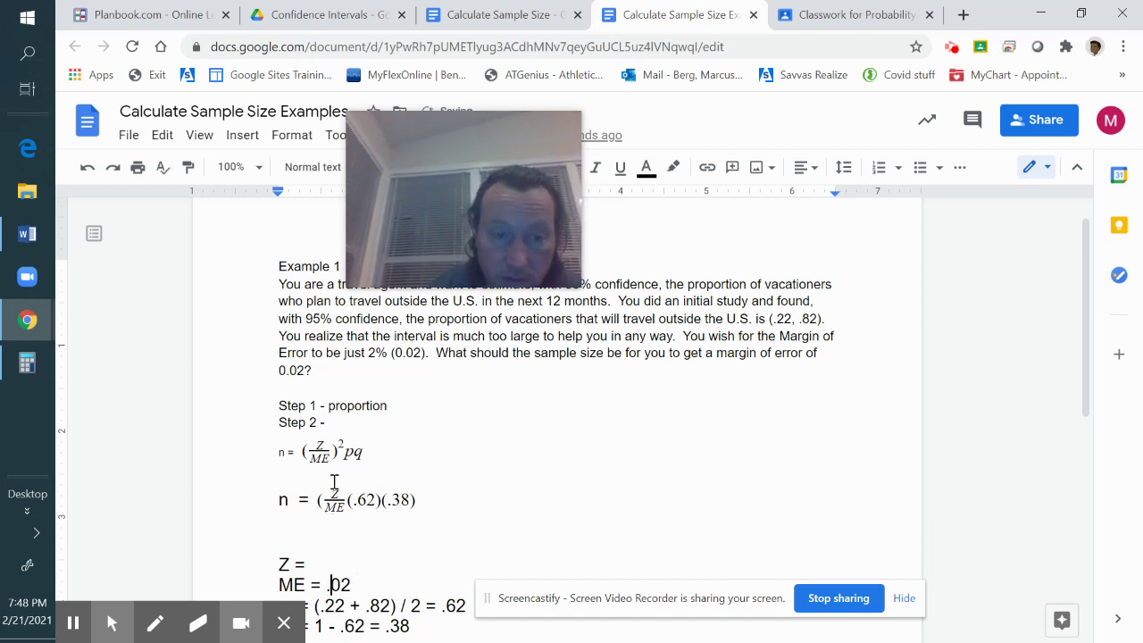
Replace ME in the equation's denominator with .02
left_click(349, 505)
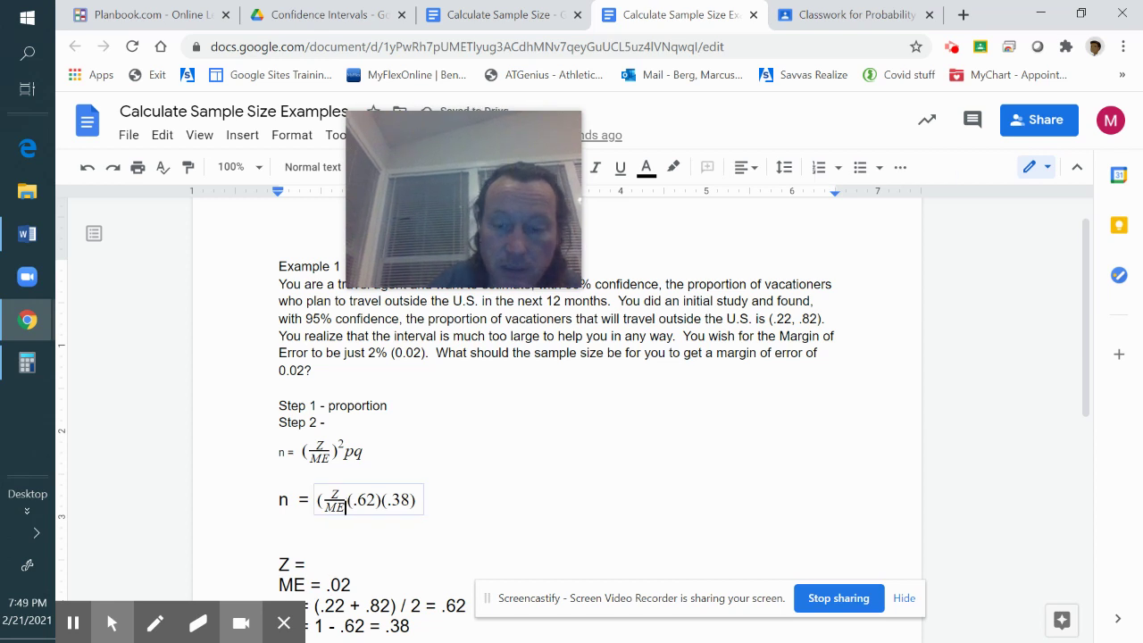
left_click_drag(346, 508, 325, 509)
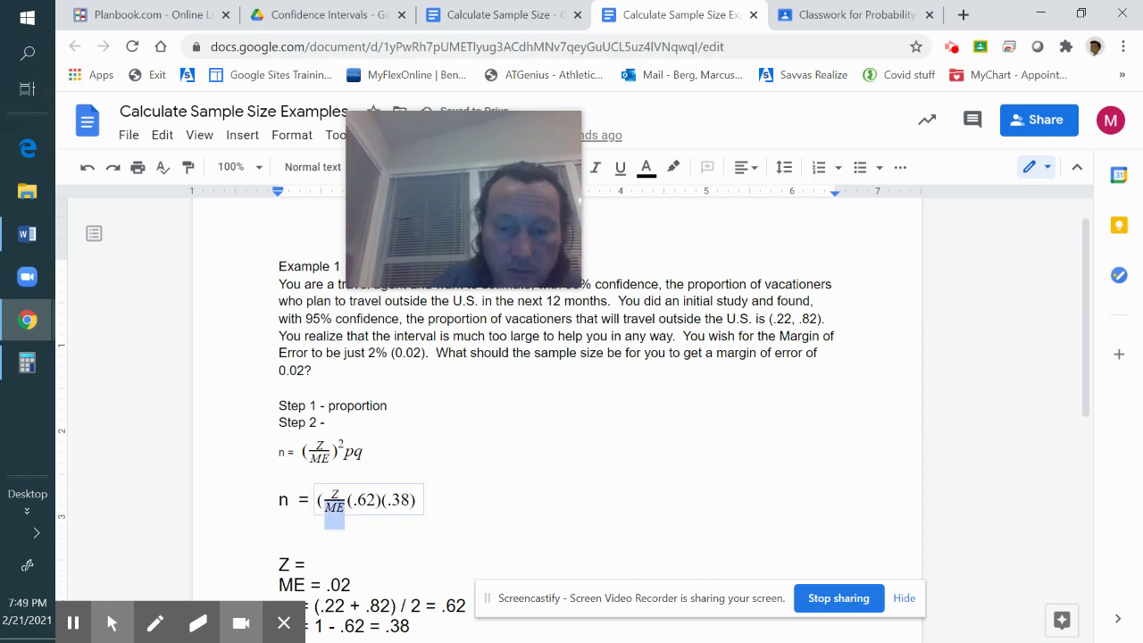
type(".02")
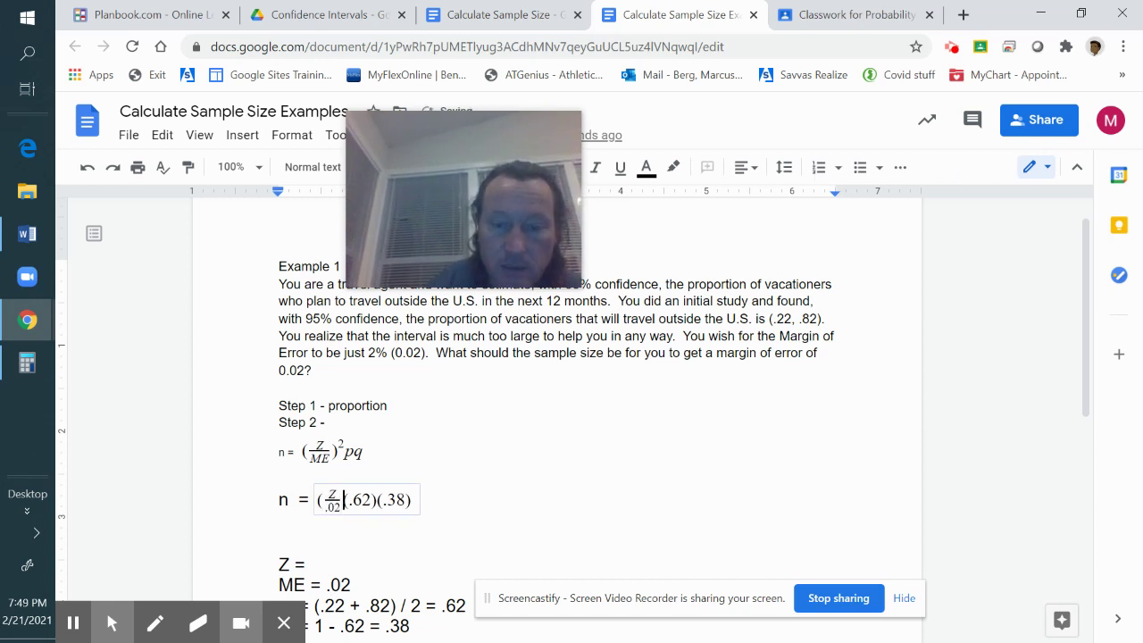
type(")")
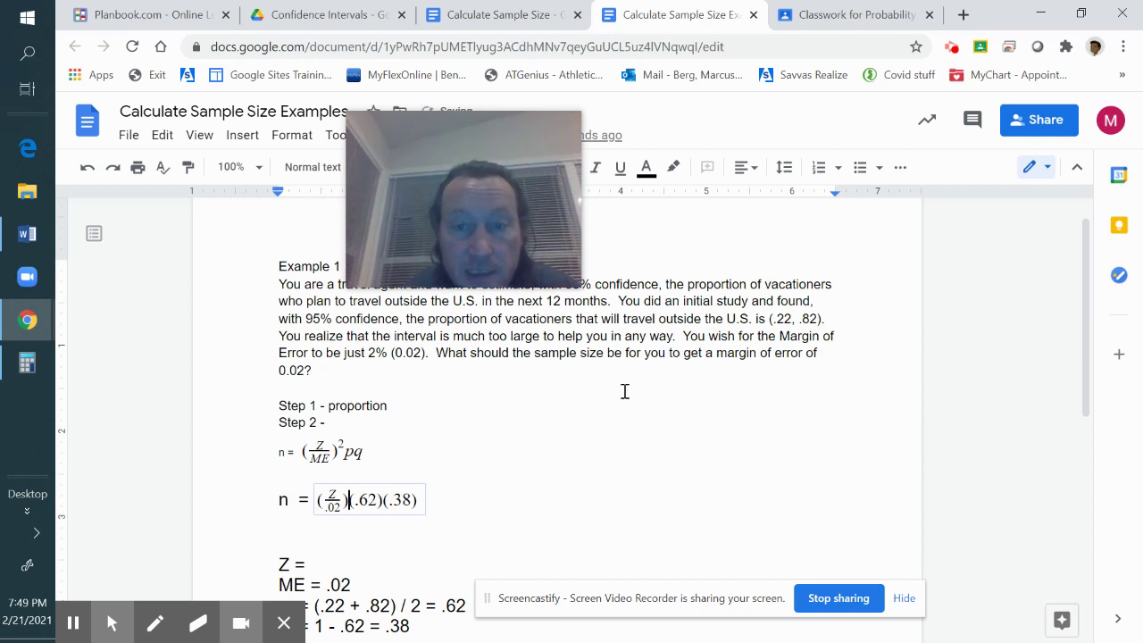
left_click(336, 310)
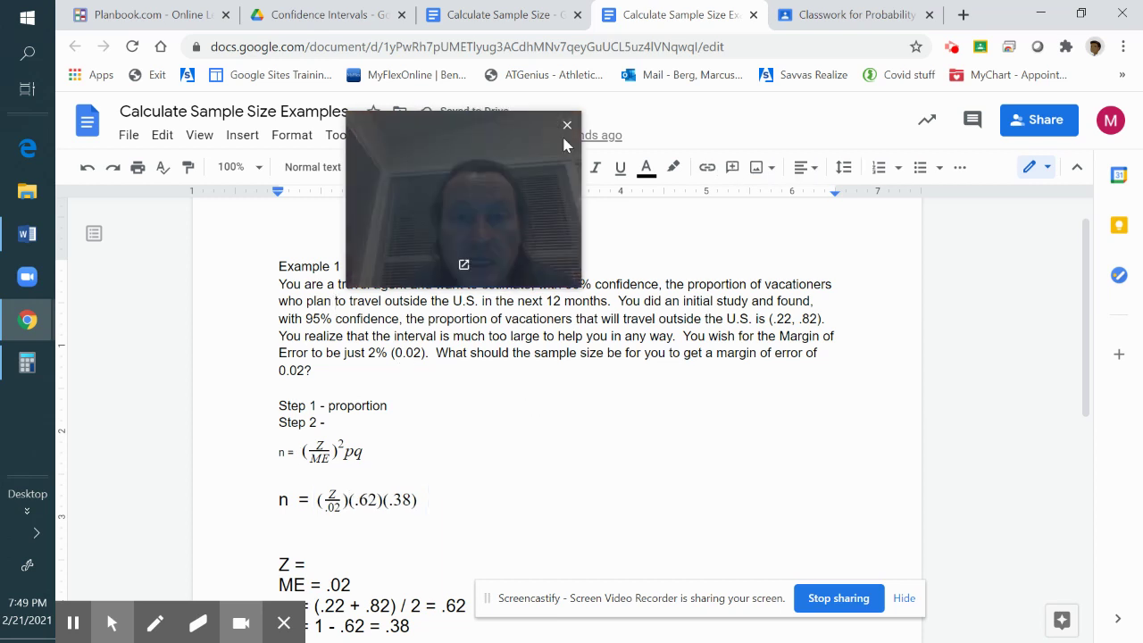
Look up 1.96 as the 0.95 critical value in Classroom's Confidence INterval Z.pdf
left_click(523, 18)
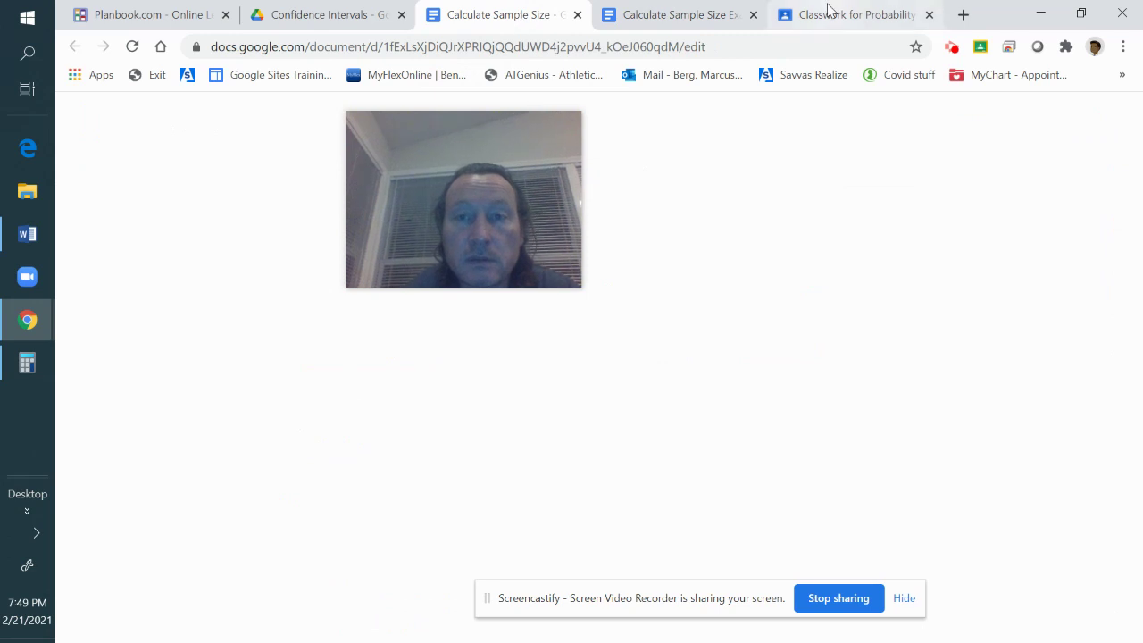
left_click(856, 15)
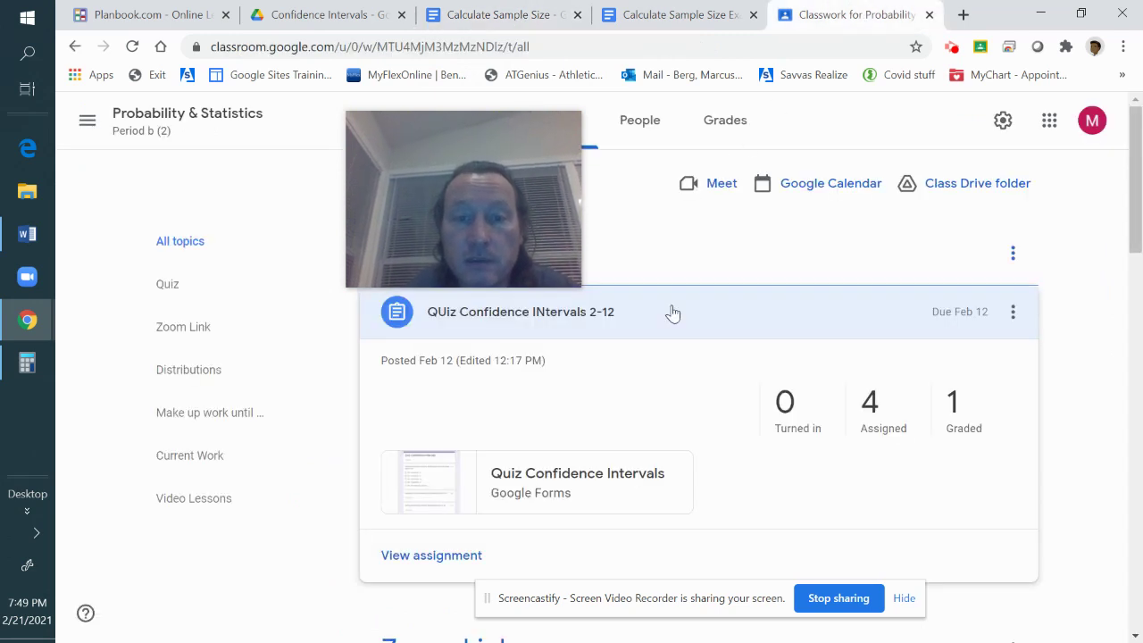
scroll(702, 339, "down", 8)
scroll(730, 381, "up", 2)
left_click(515, 393)
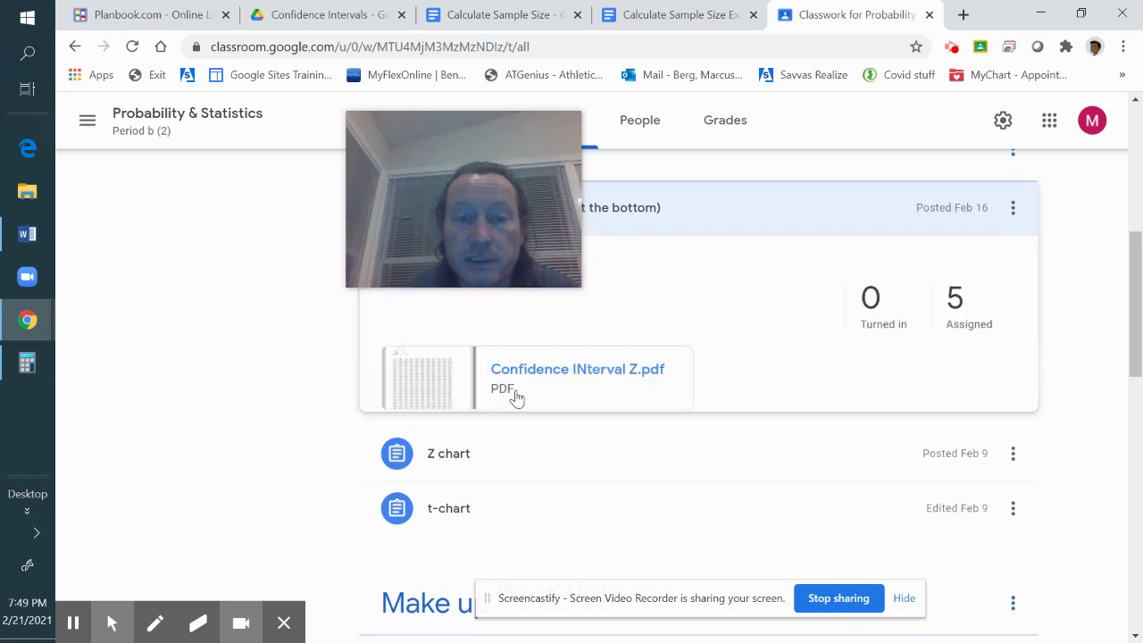
left_click(417, 327)
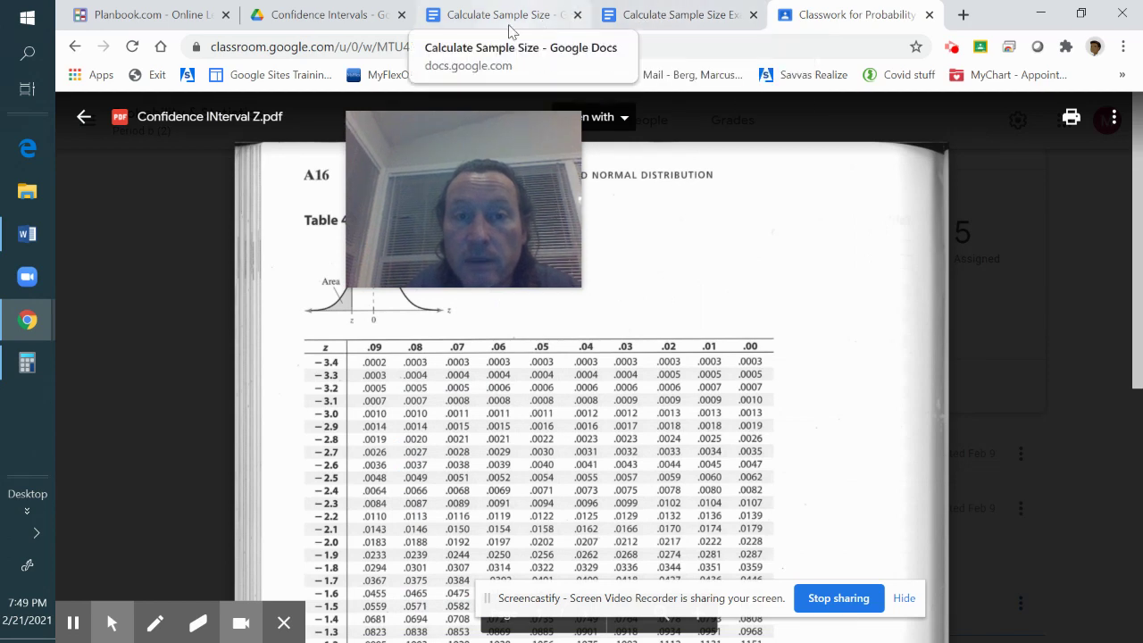
left_click(511, 27)
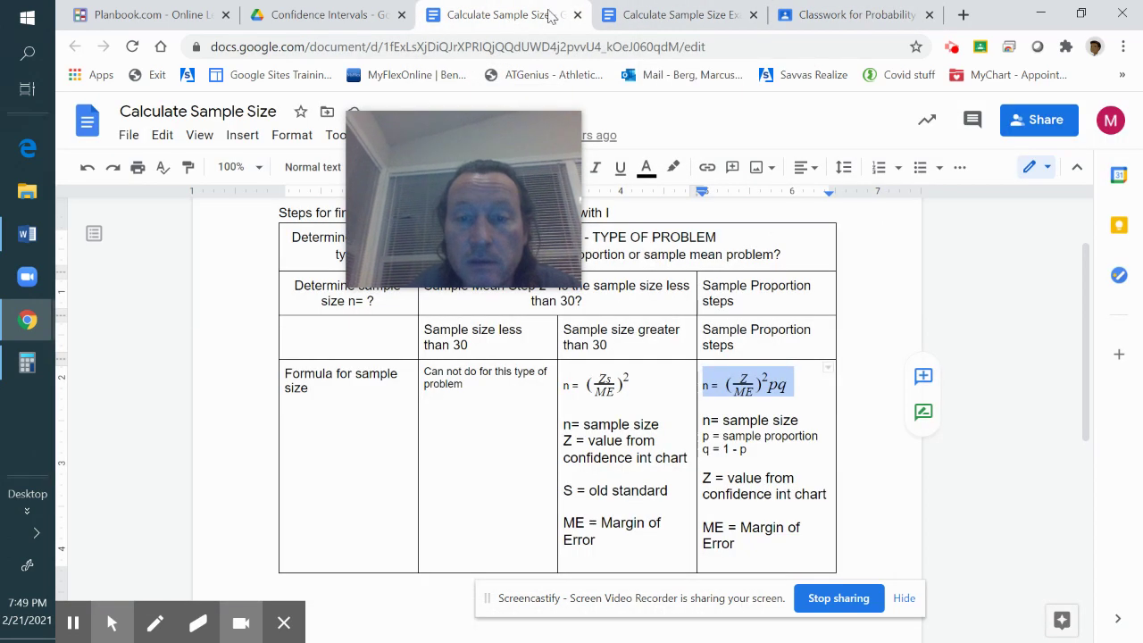
left_click(622, 20)
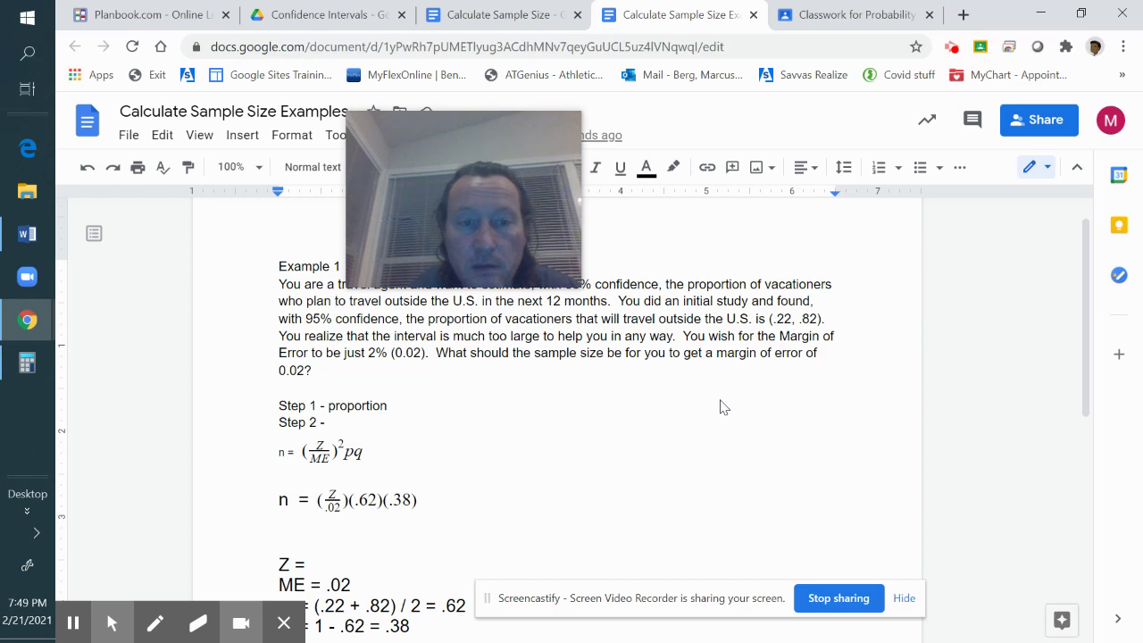
left_click(875, 16)
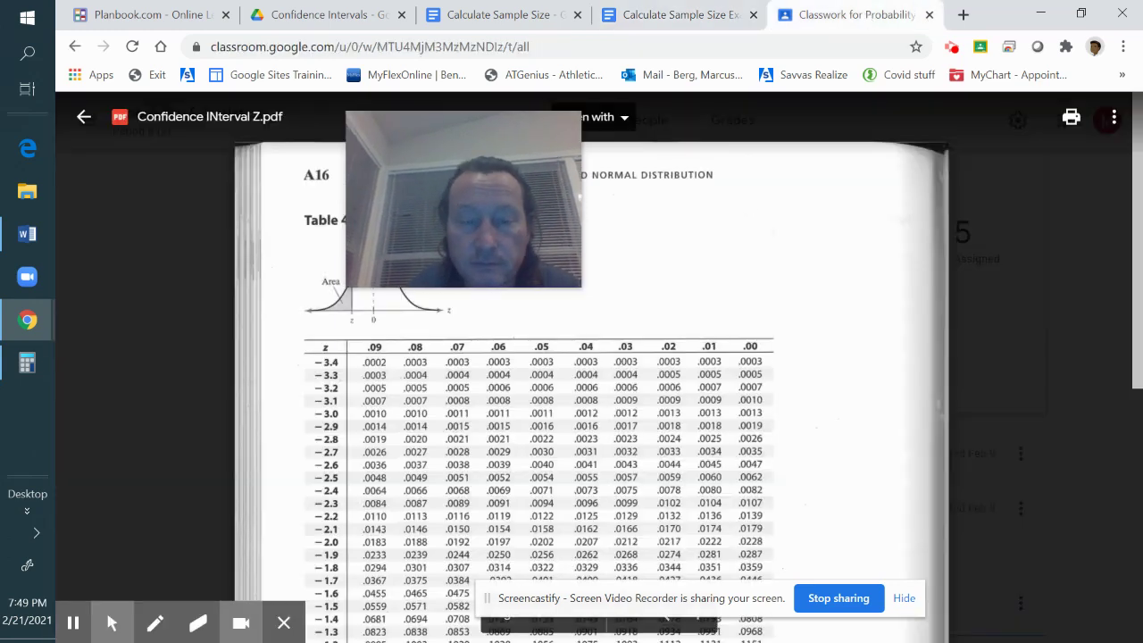
scroll(562, 558, "down", 5)
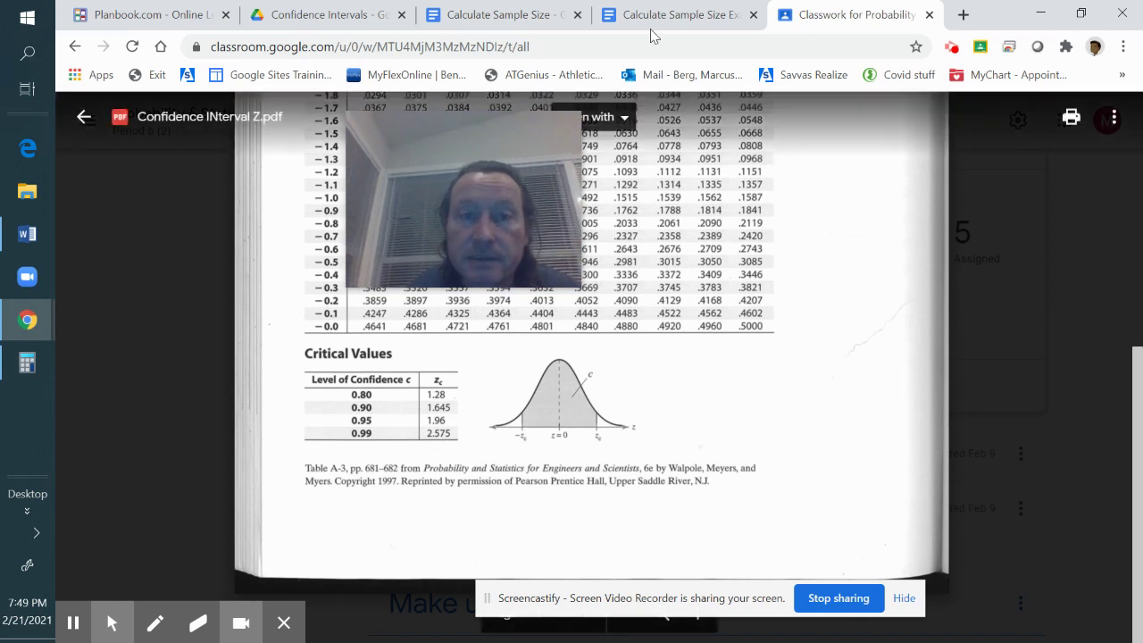
left_click(455, 413)
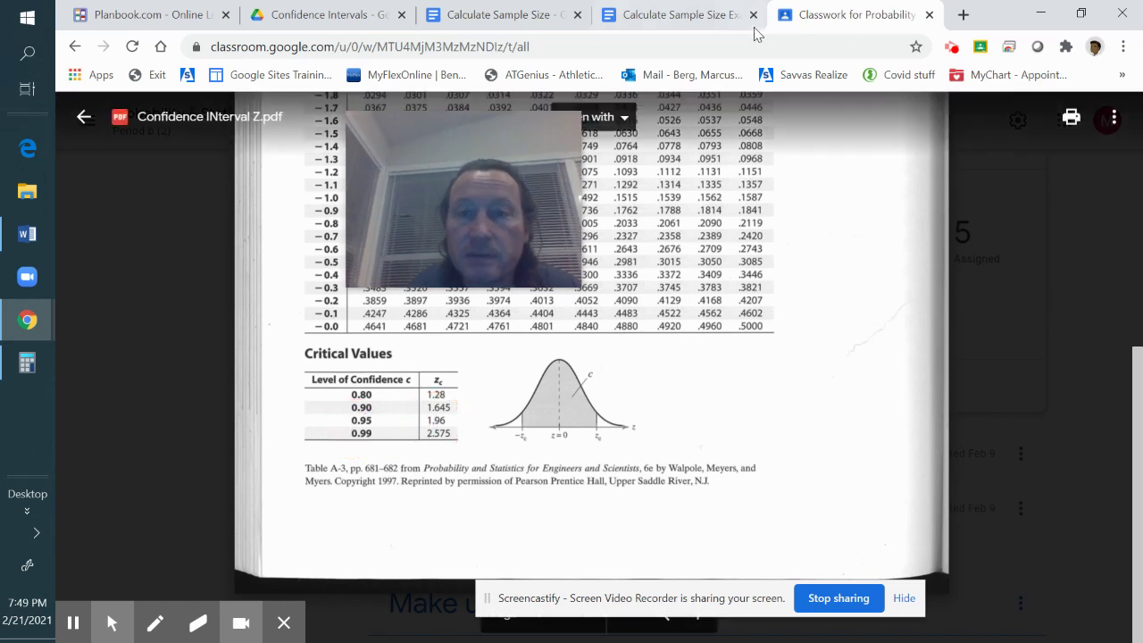
left_click(715, 15)
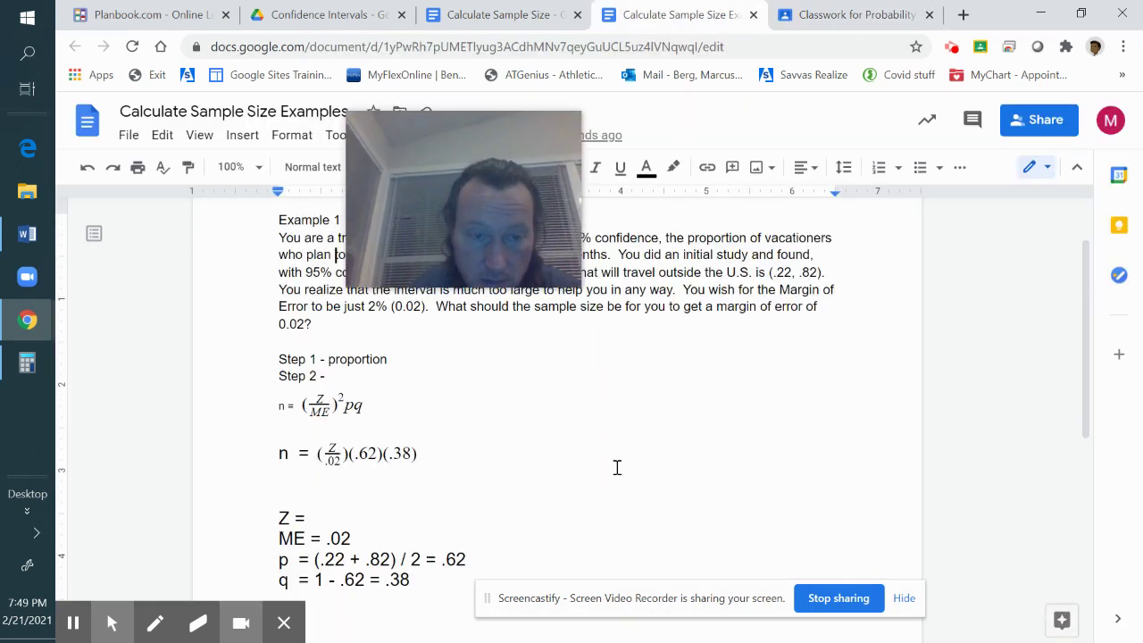
Record Z = 1.96 and substitute 1.96 for Z in the equation's numerator
scroll(616, 467, "down", 1)
left_click(325, 500)
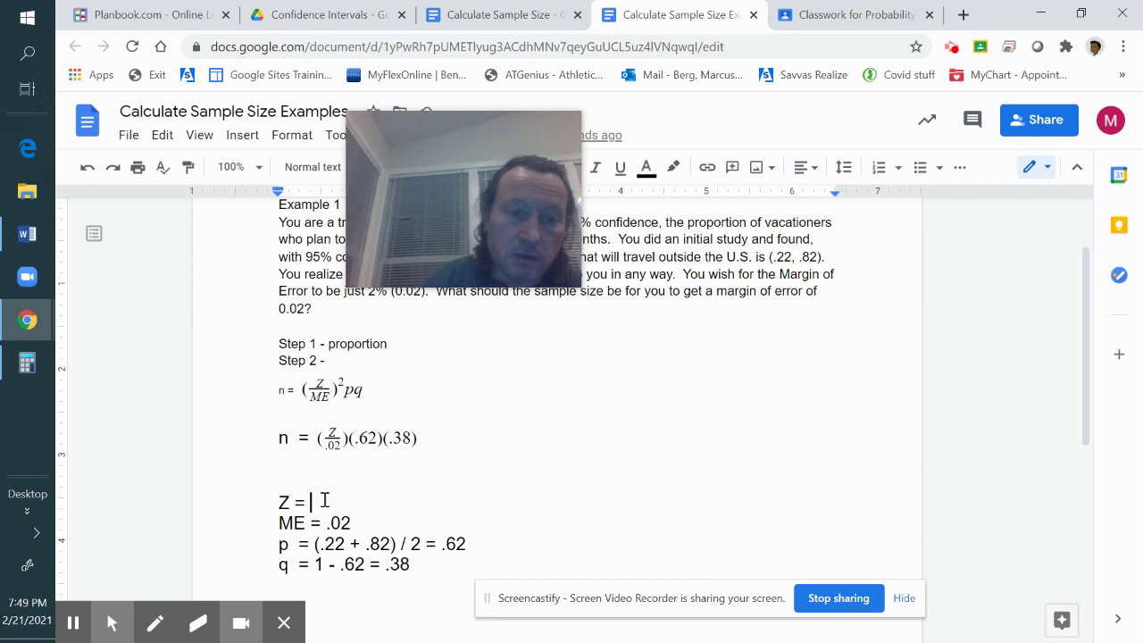
type("1.96")
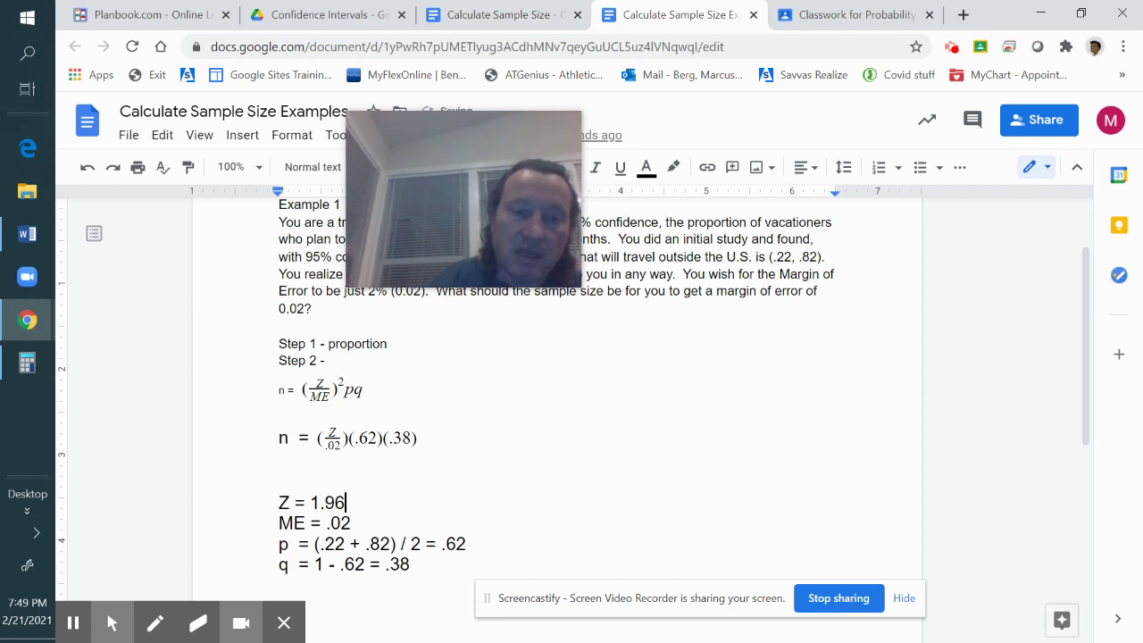
left_click(335, 450)
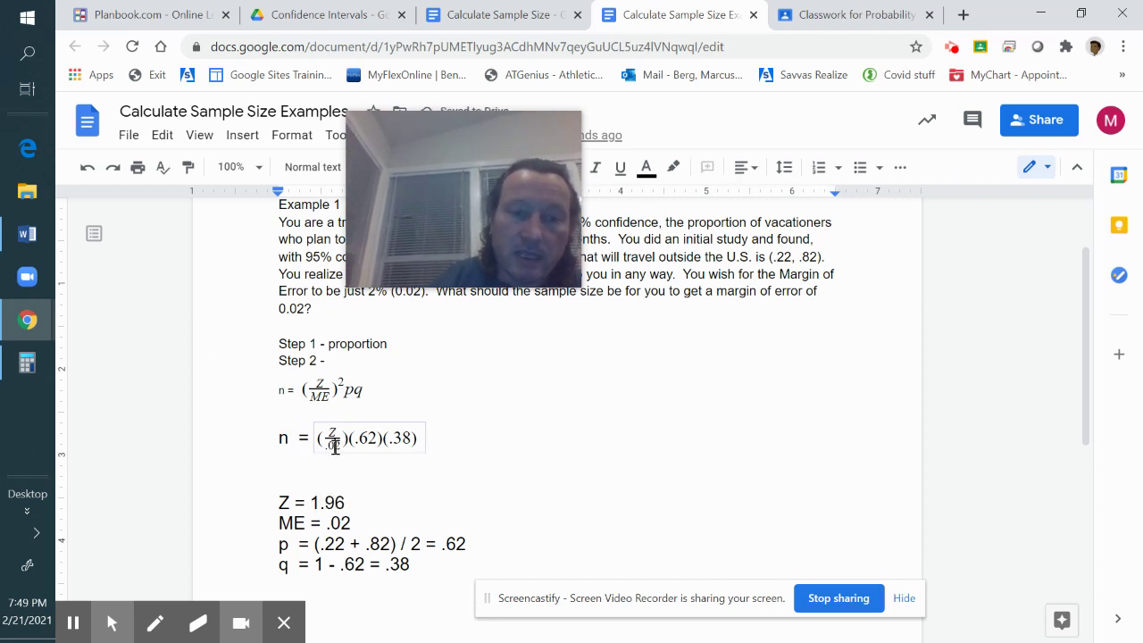
key("Up")
key("Down")
key("Right")
key("Right")
key("Right")
key("Right")
key("Right")
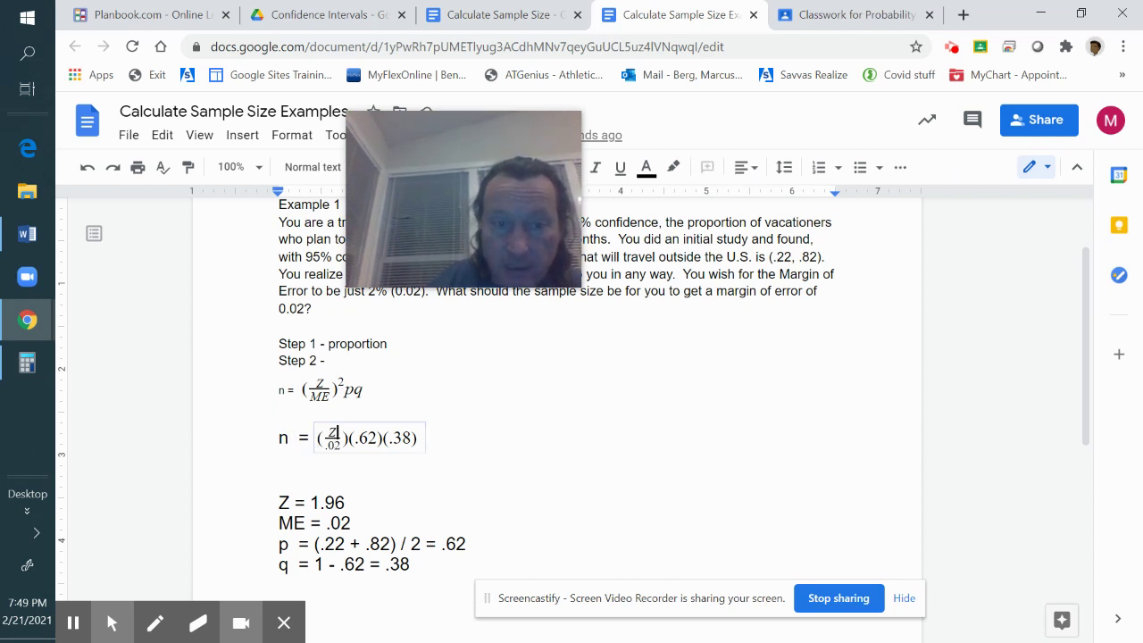
key("BackSpace")
type("1.96")
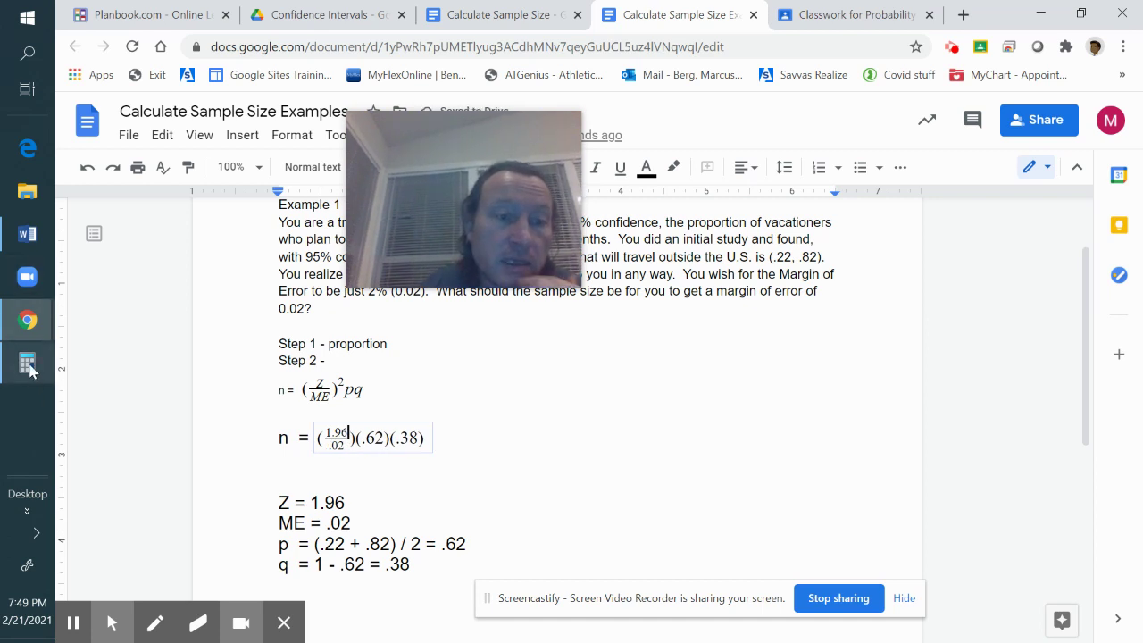
Start a new 'n =' line below the equation and open the Calculator
left_click(27, 363)
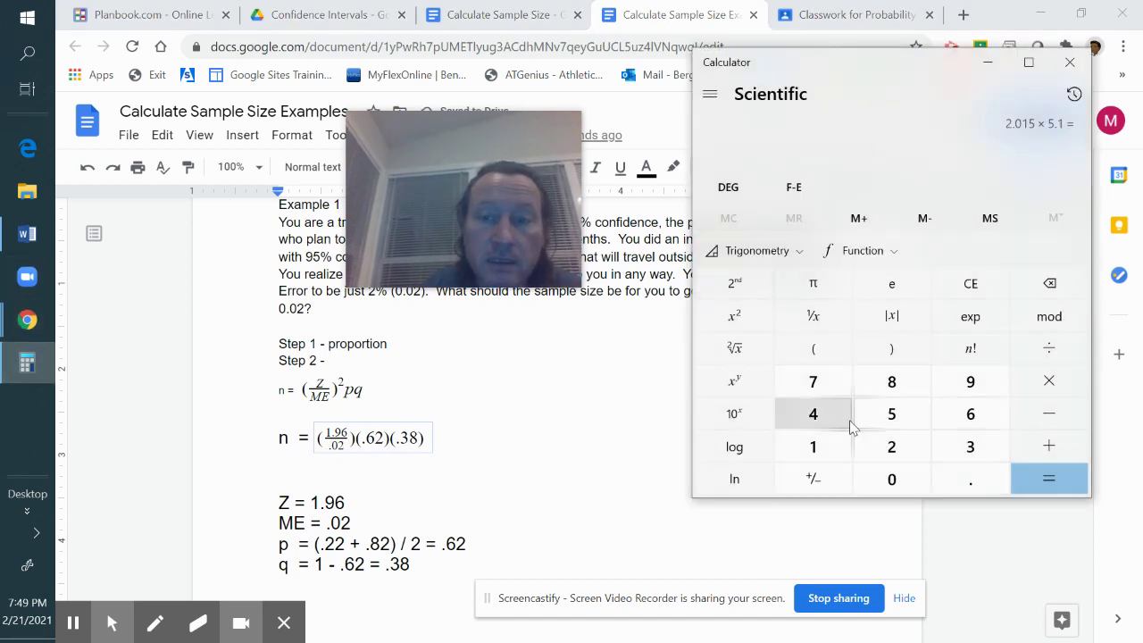
left_click(451, 450)
left_click(441, 436)
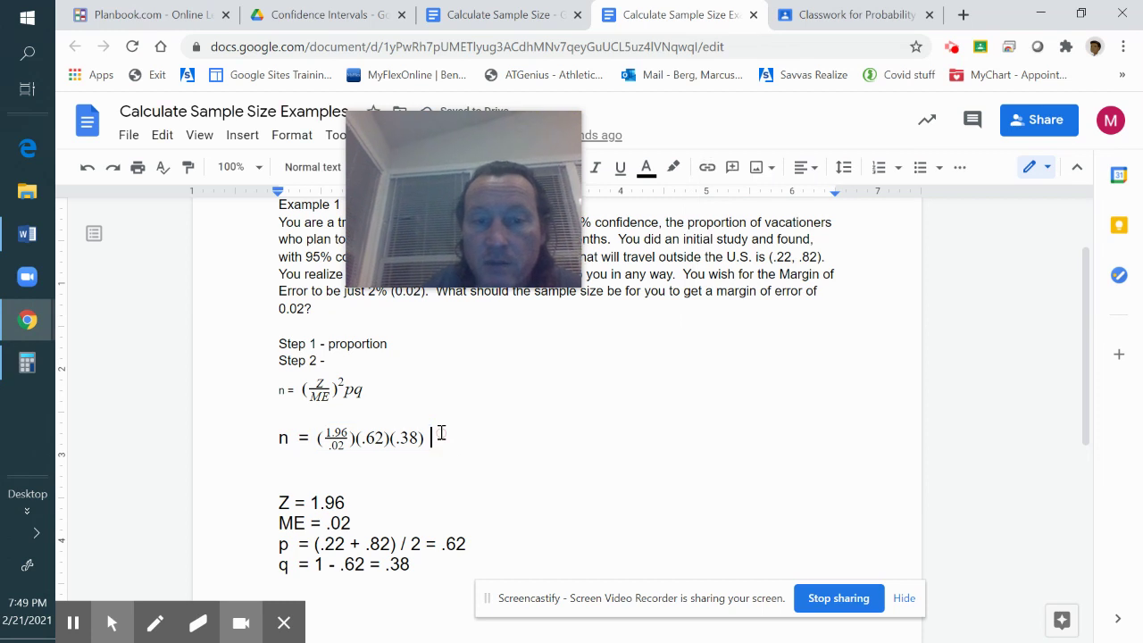
key("Return")
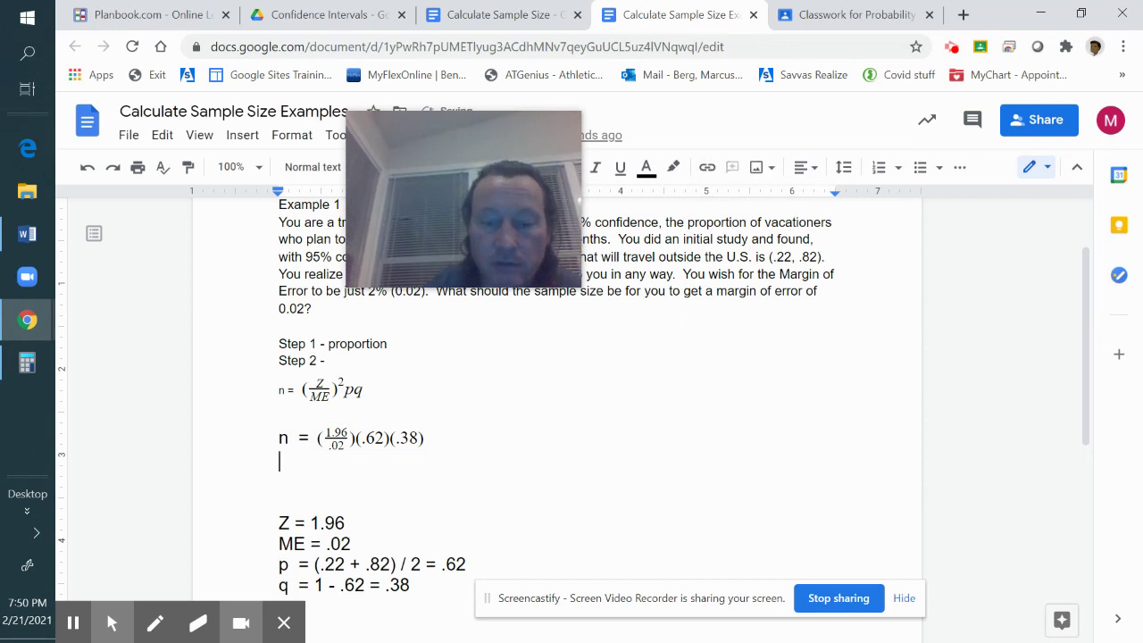
type("n =")
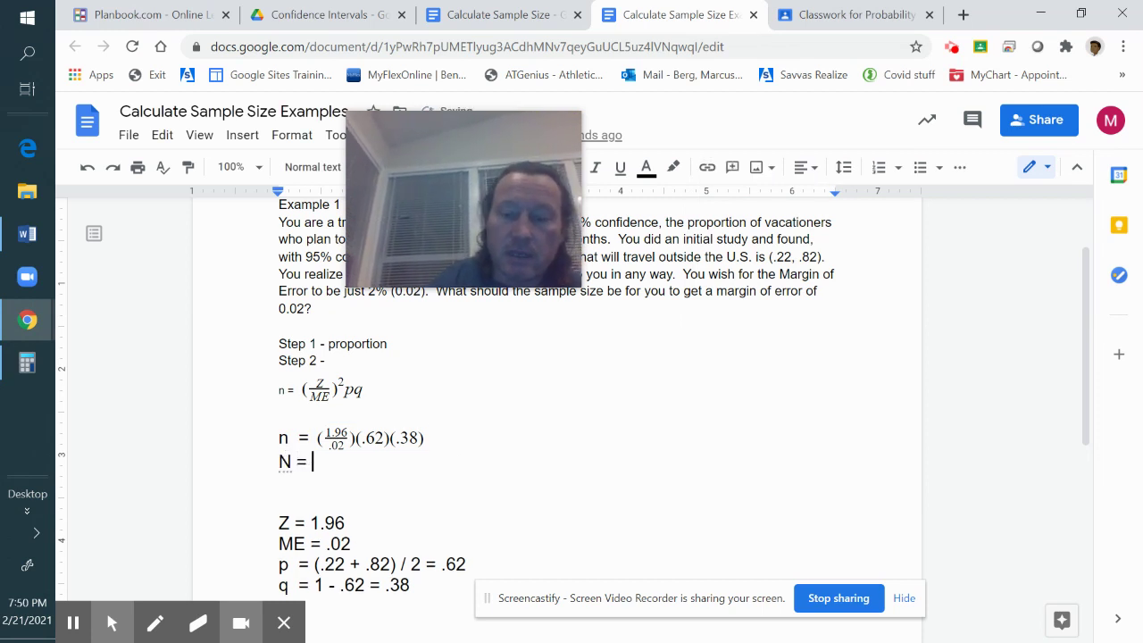
key("BackSpace")
key("BackSpace")
key("BackSpace")
key("BackSpace")
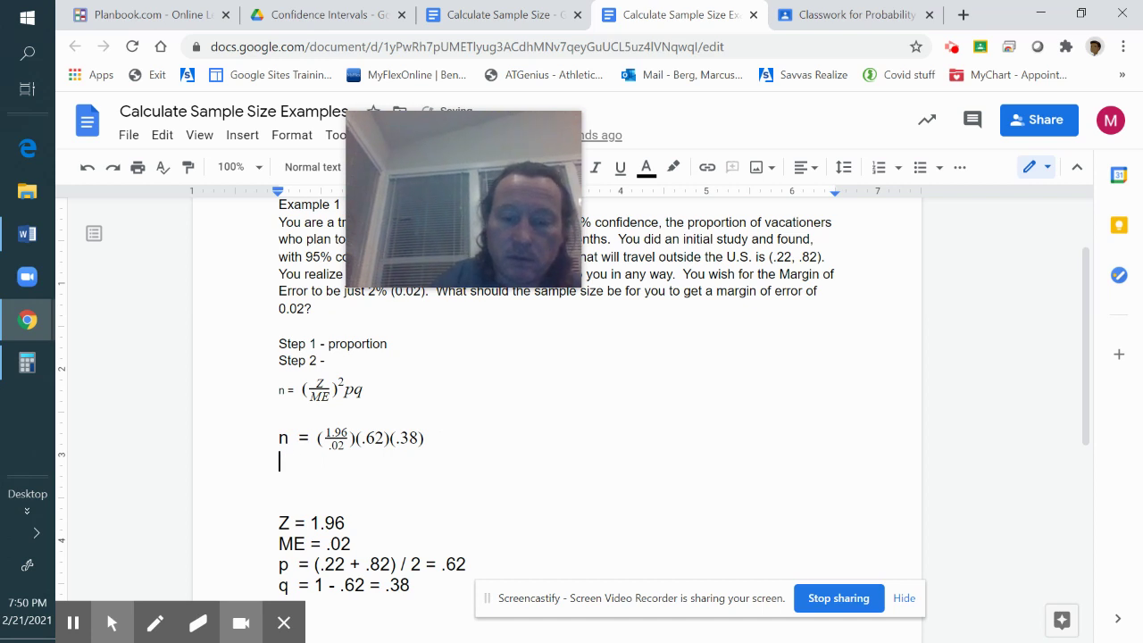
type("n")
key("ctrl+z")
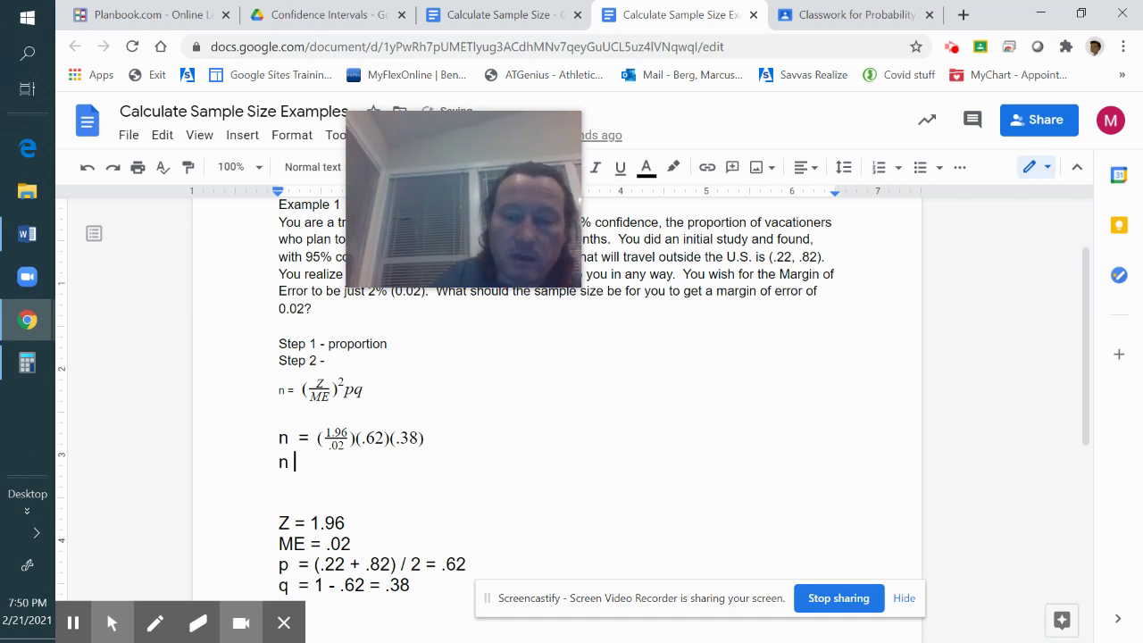
type("=")
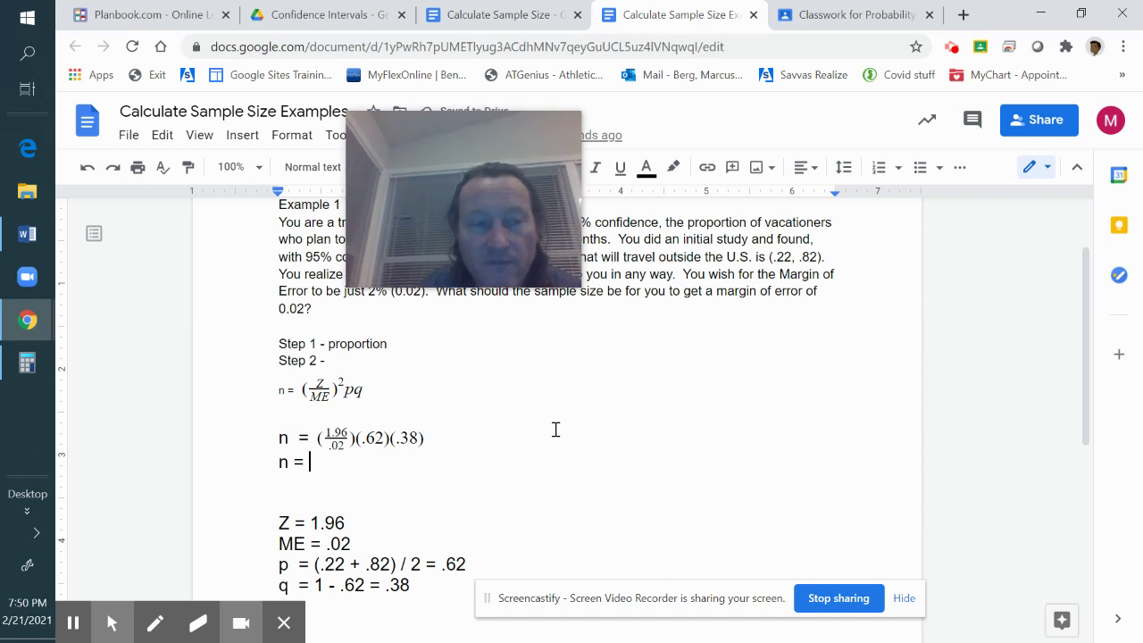
left_click(27, 364)
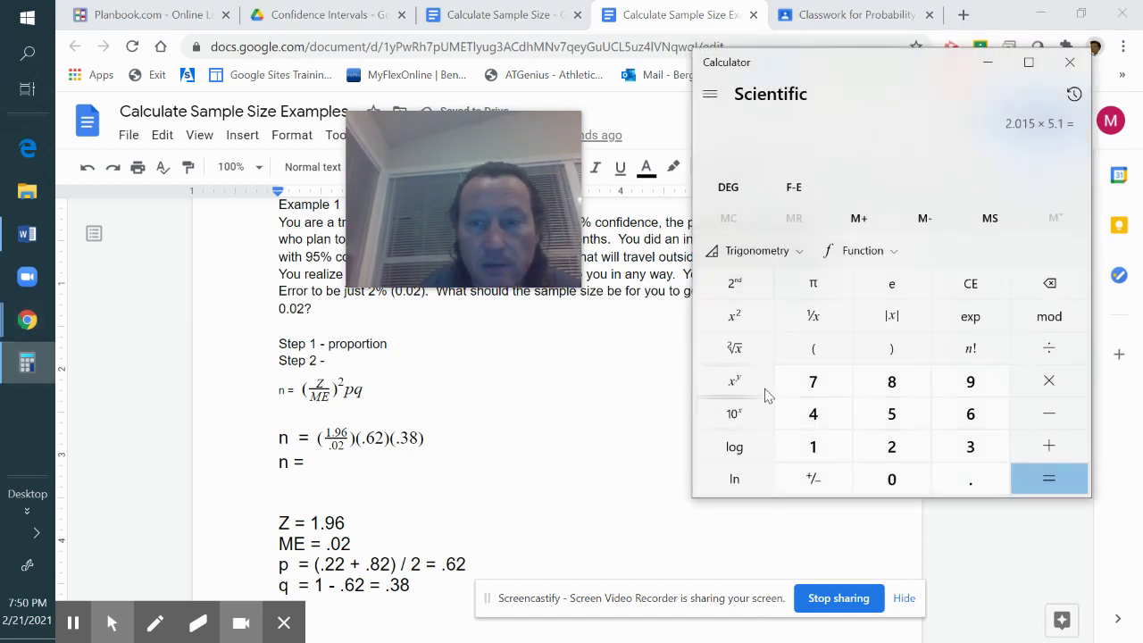
Enter 1.96 in the Calculator
left_click(823, 451)
left_click(971, 484)
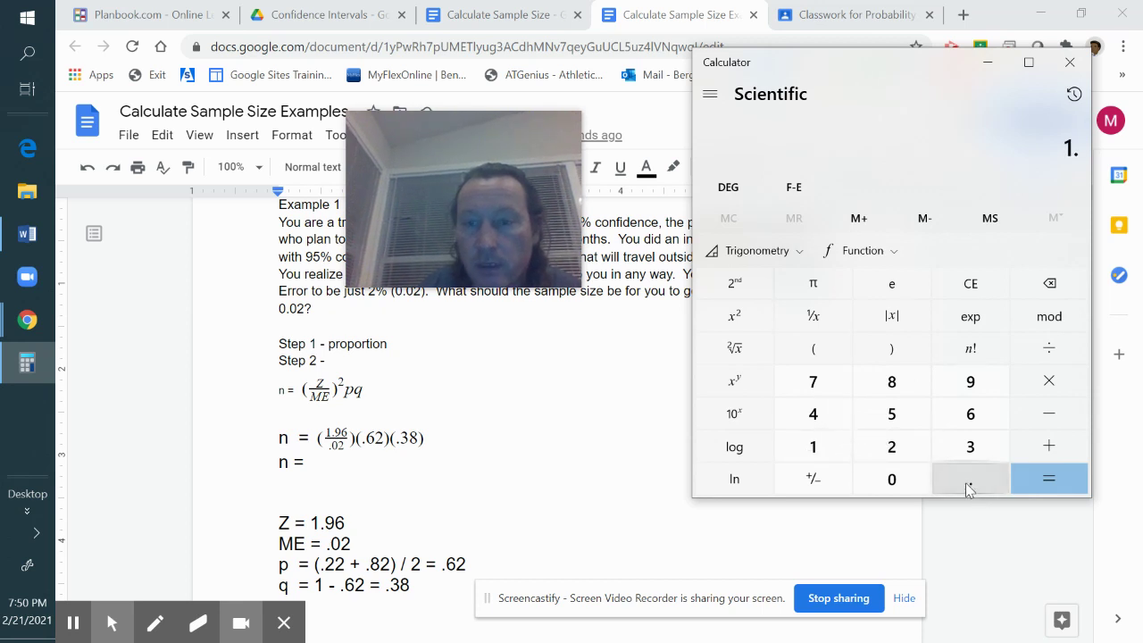
left_click(981, 389)
left_click(971, 415)
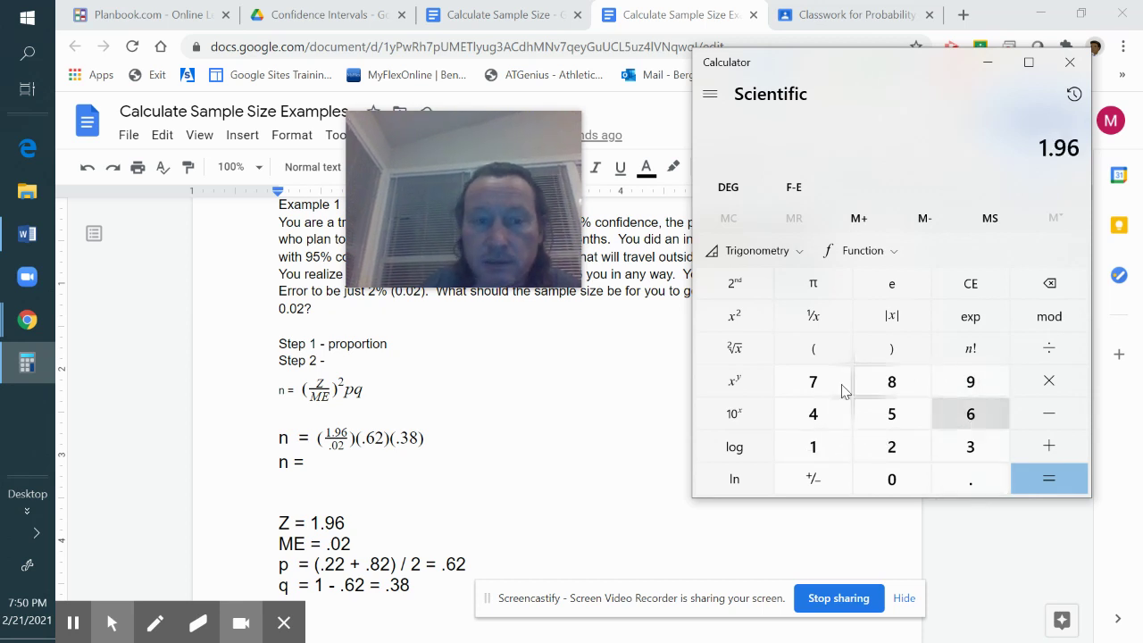
Add a superscript 2 after (1.96/.02) in the worked equation
left_click(343, 381)
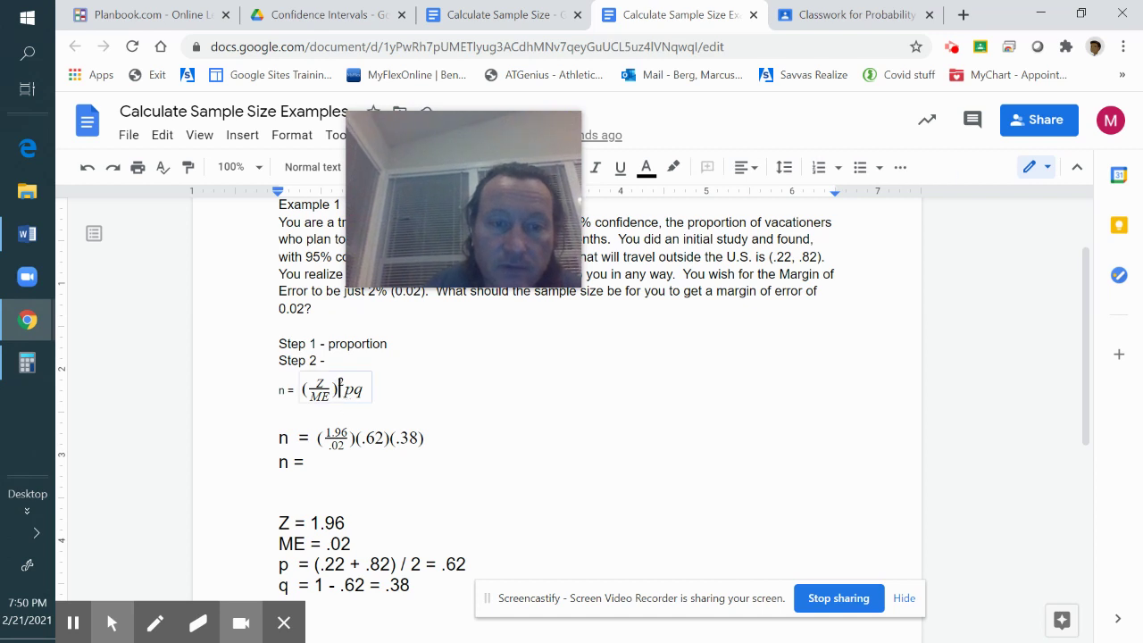
double_click(340, 382)
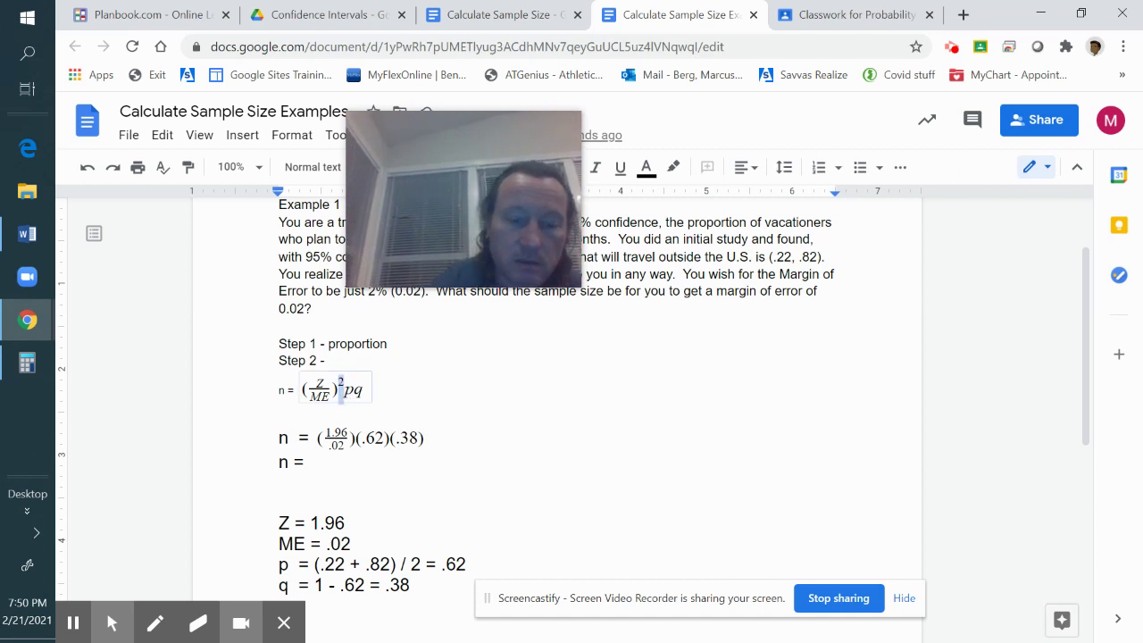
left_click(356, 438)
type("2")
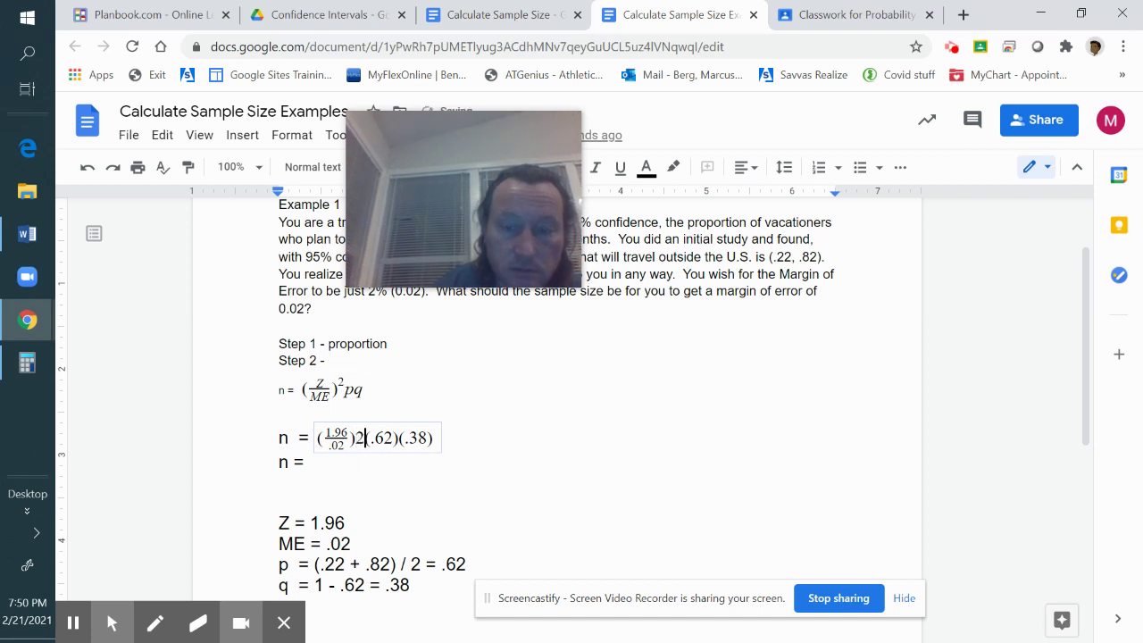
key("BackSpace")
type("^")
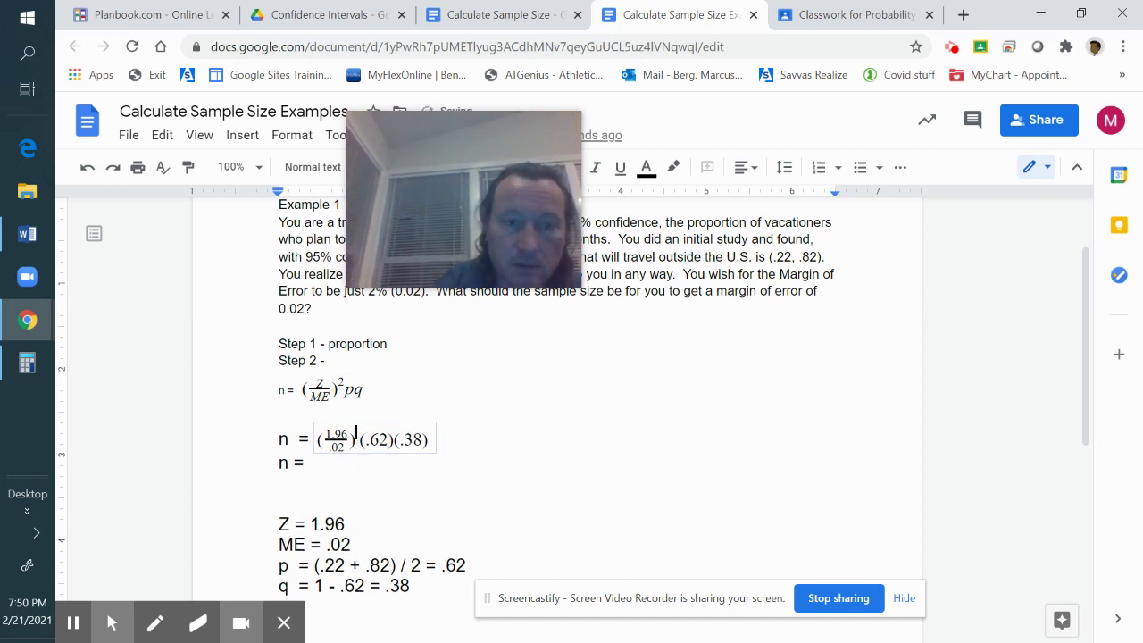
type("2")
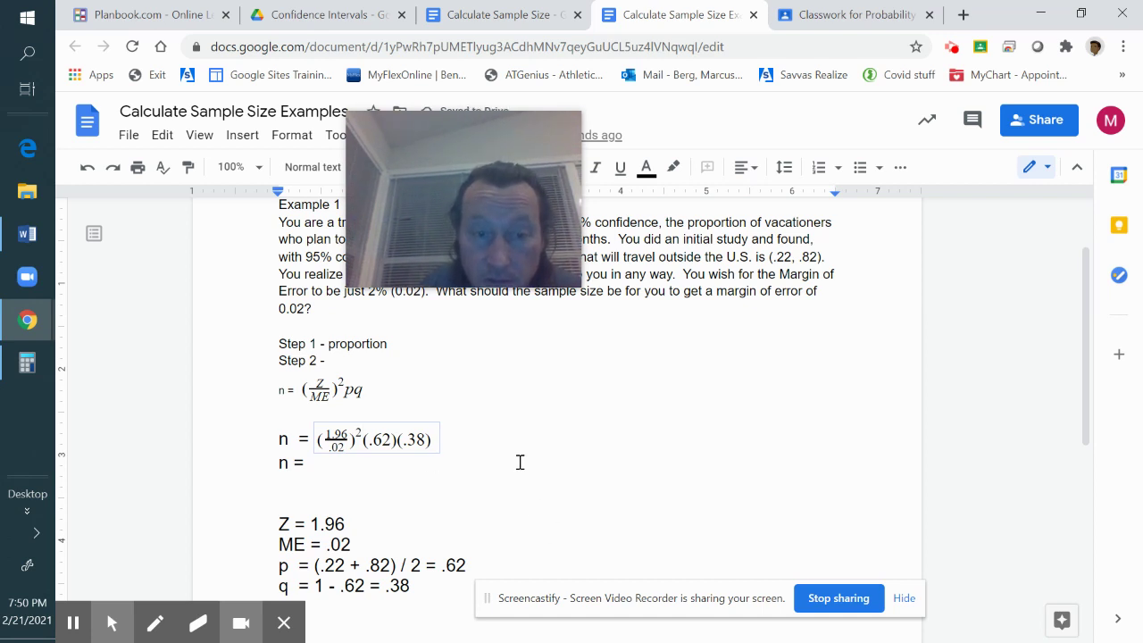
left_click(467, 398)
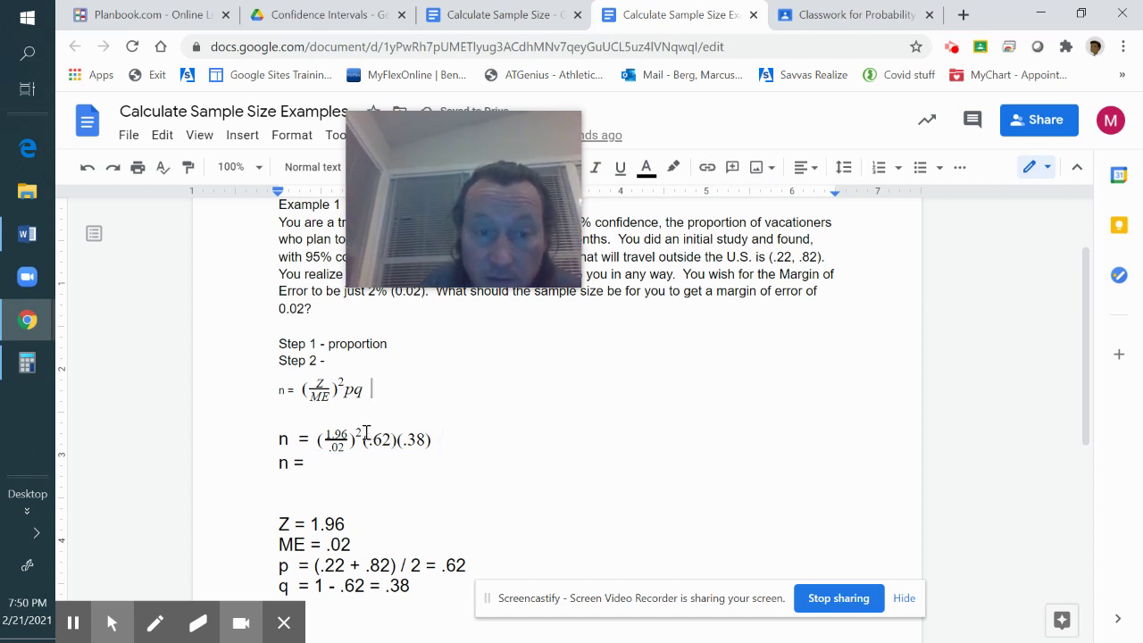
left_click(480, 445)
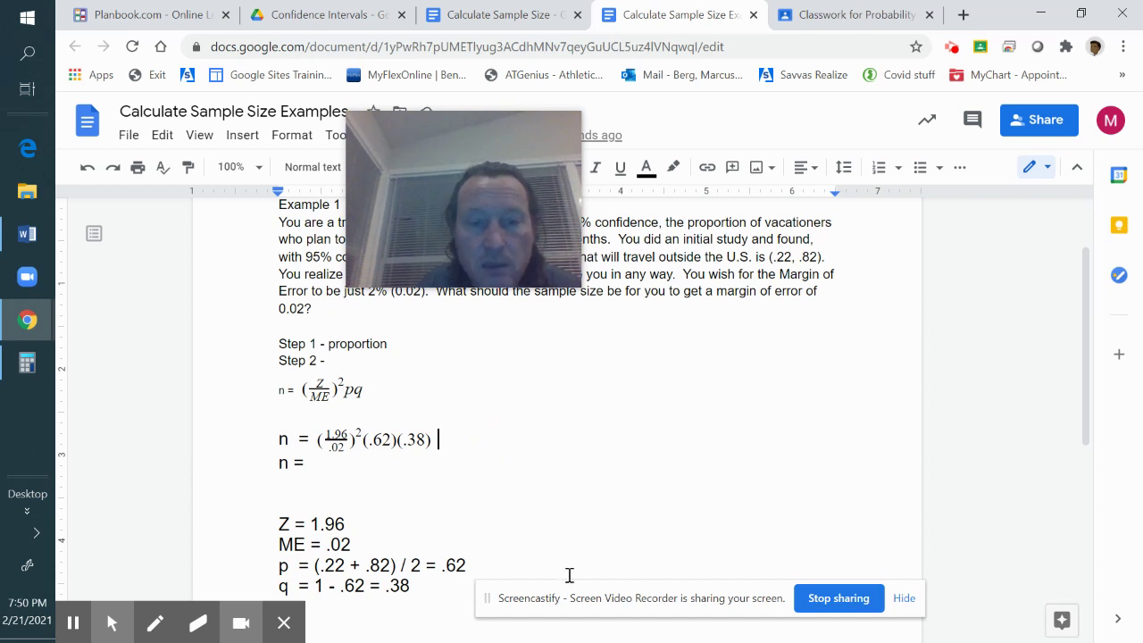
In Calculator, compute 1.96 ÷ 0.02 = 98 and square it to 9,604
left_click(29, 363)
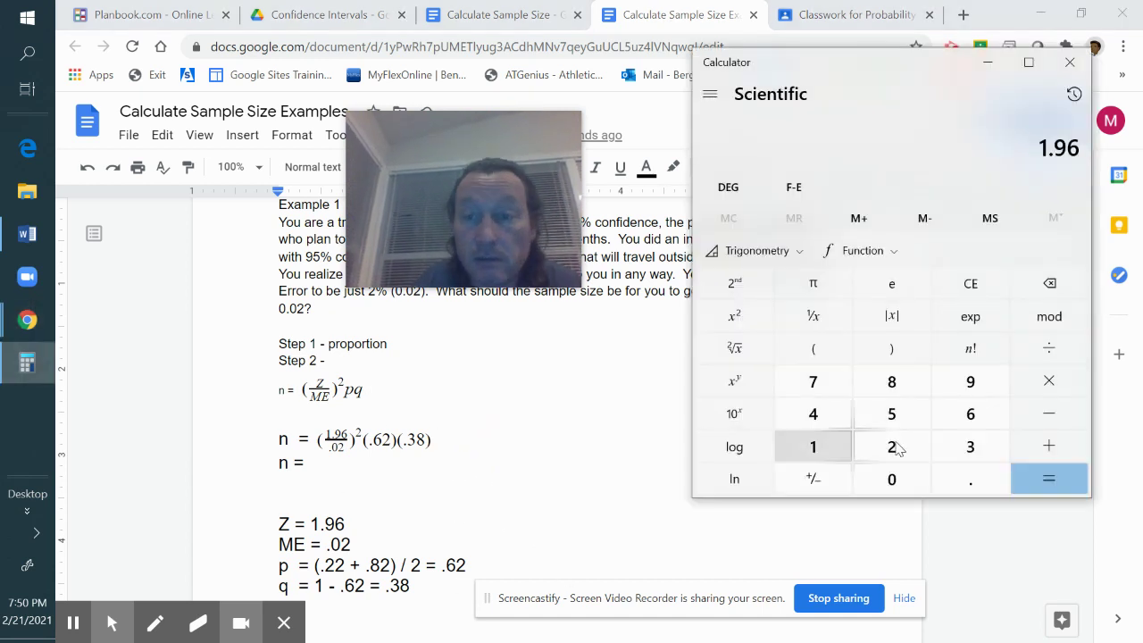
left_click(1050, 349)
left_click(955, 486)
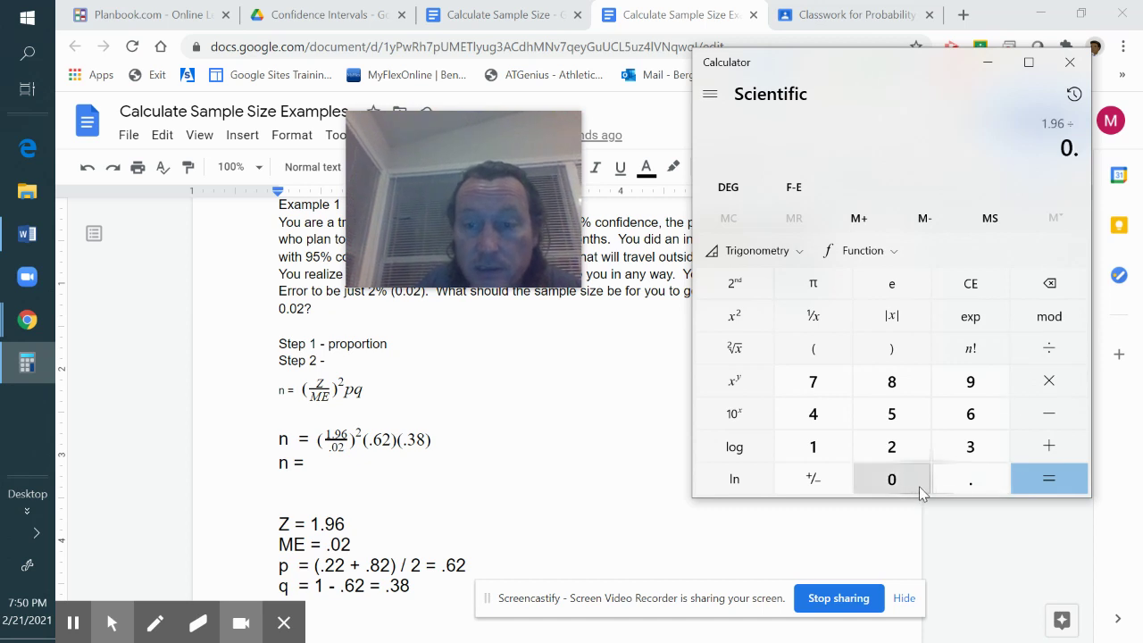
left_click(920, 487)
left_click(896, 447)
left_click(1050, 483)
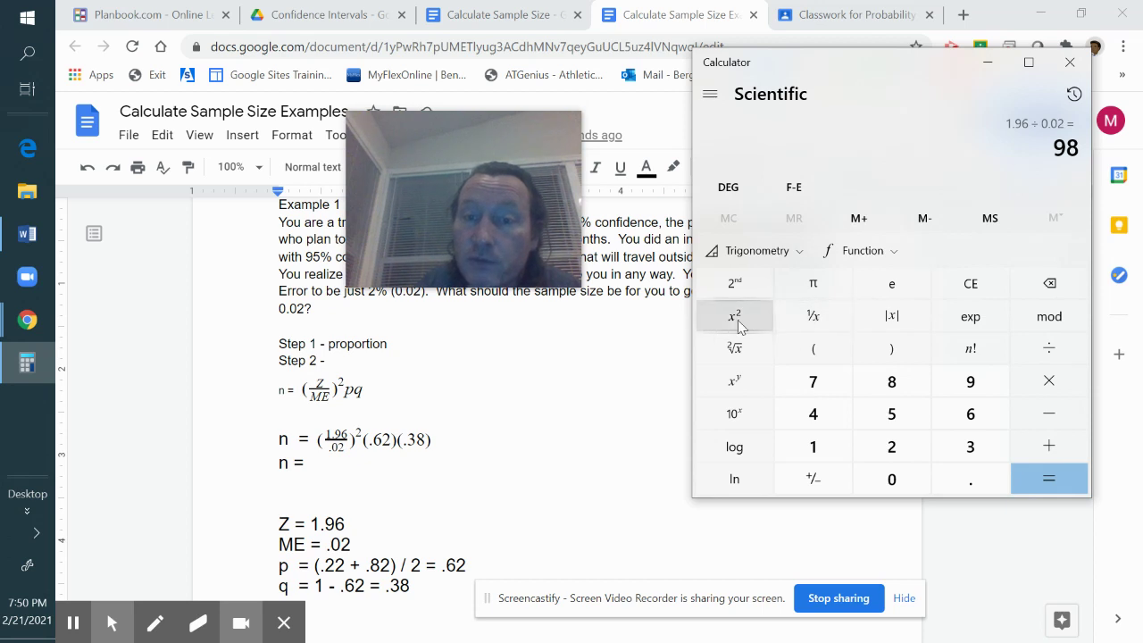
left_click(726, 327)
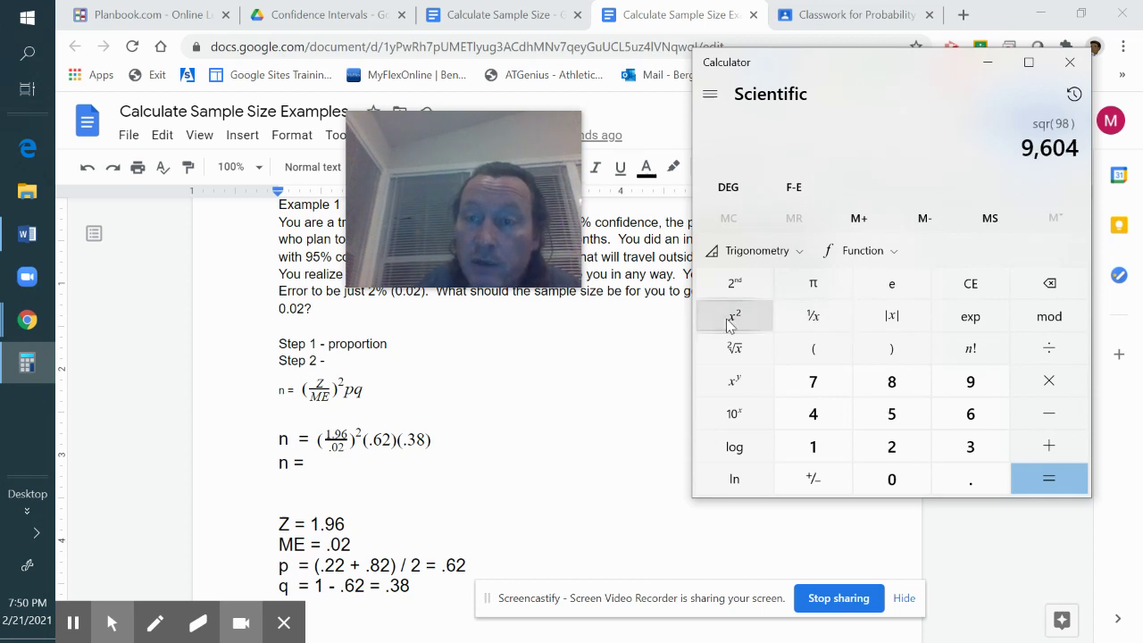
Mistakenly subtract 62 twice from 9,604, leaving 9,480
left_click(1057, 387)
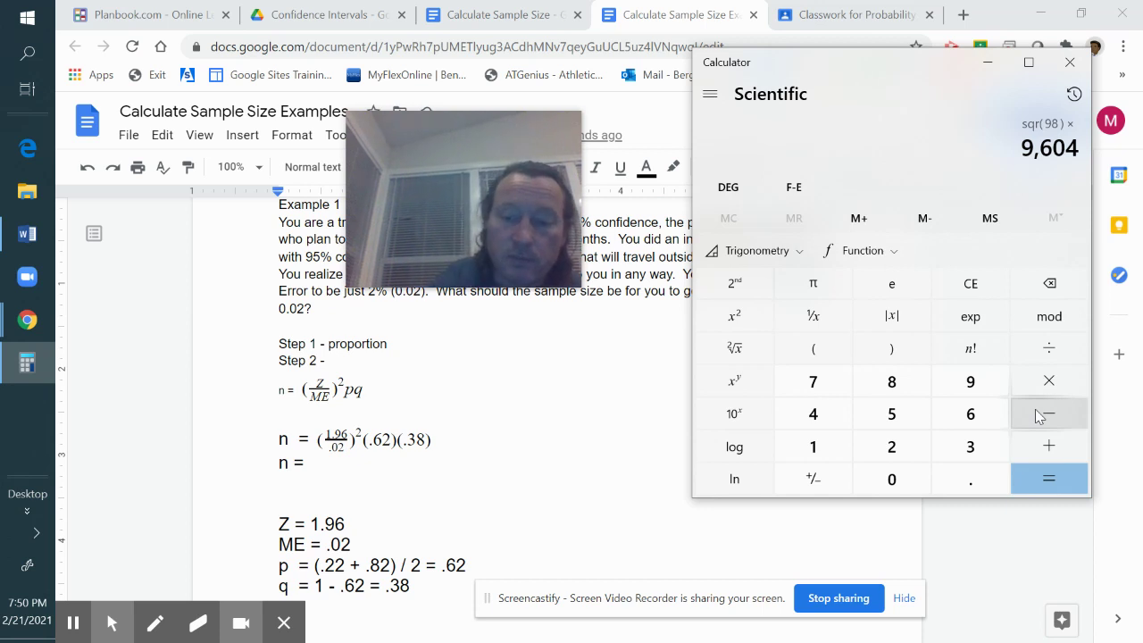
left_click(1040, 417)
type("62")
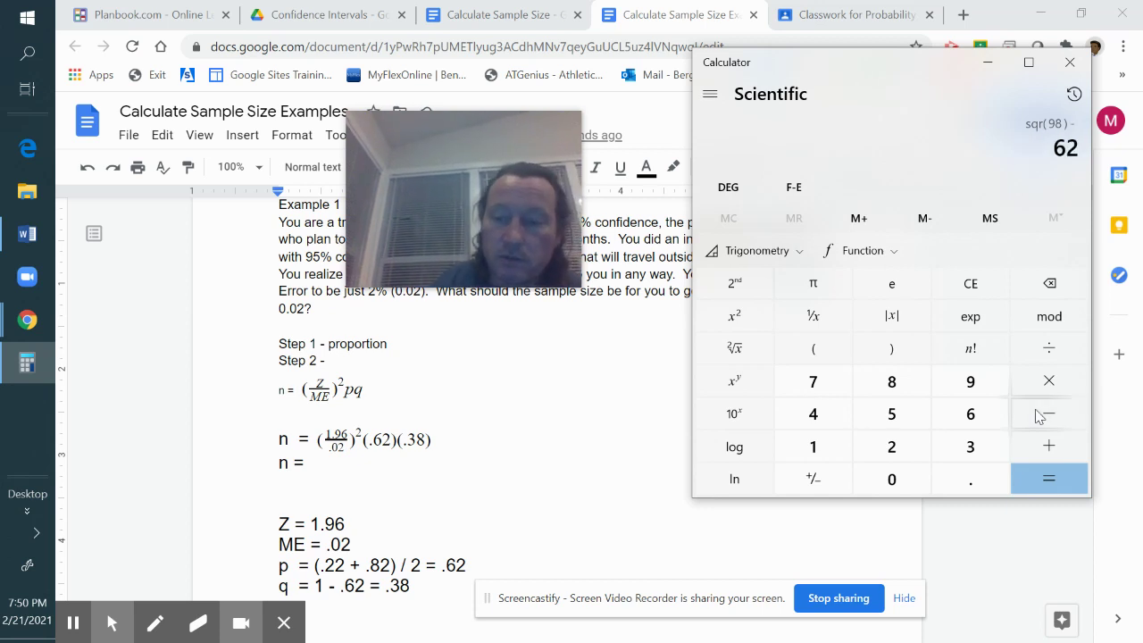
key("Return")
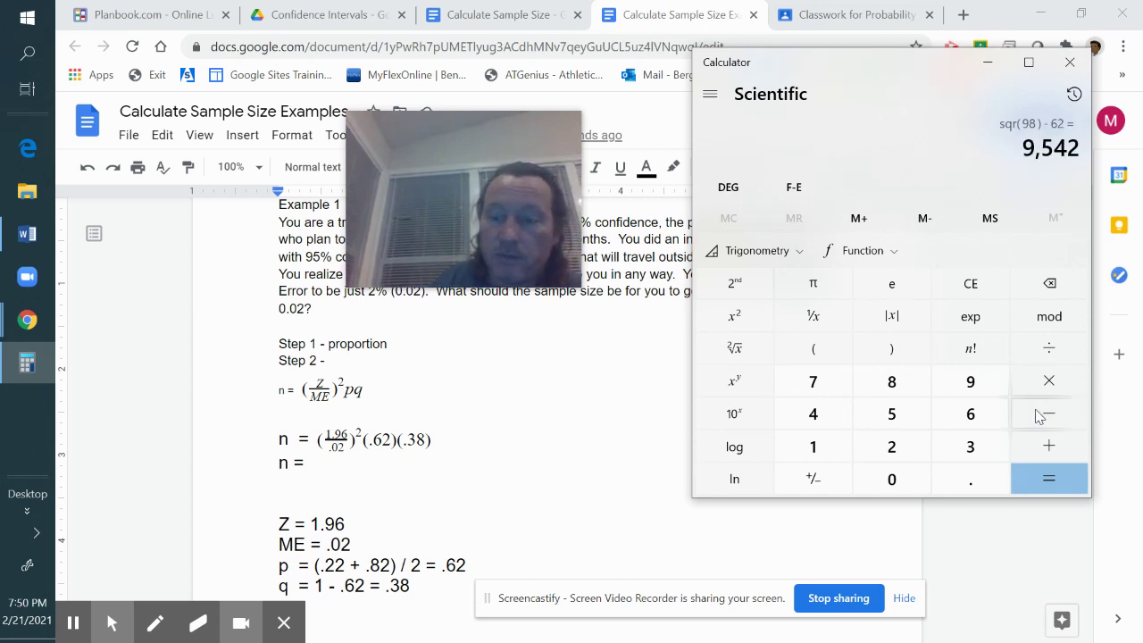
left_click(1039, 417)
type("62")
key("Return")
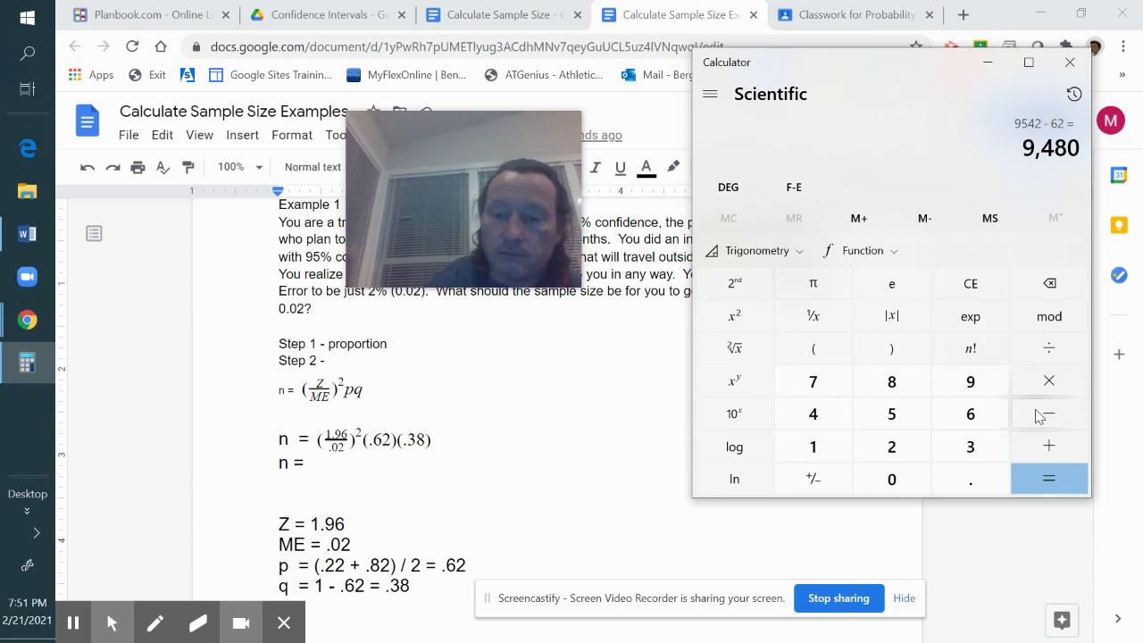
Clear the calculator and recompute 1.96/.02 = 98, squared to 9,604
left_click(971, 283)
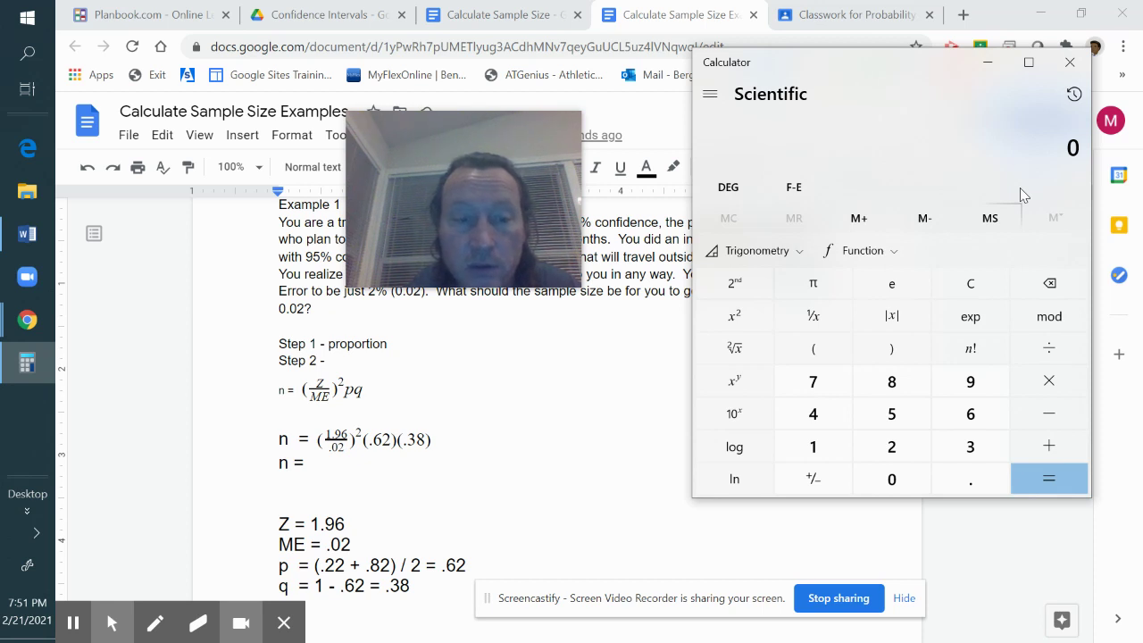
type("1.")
type("96/.")
type("02")
key("Return")
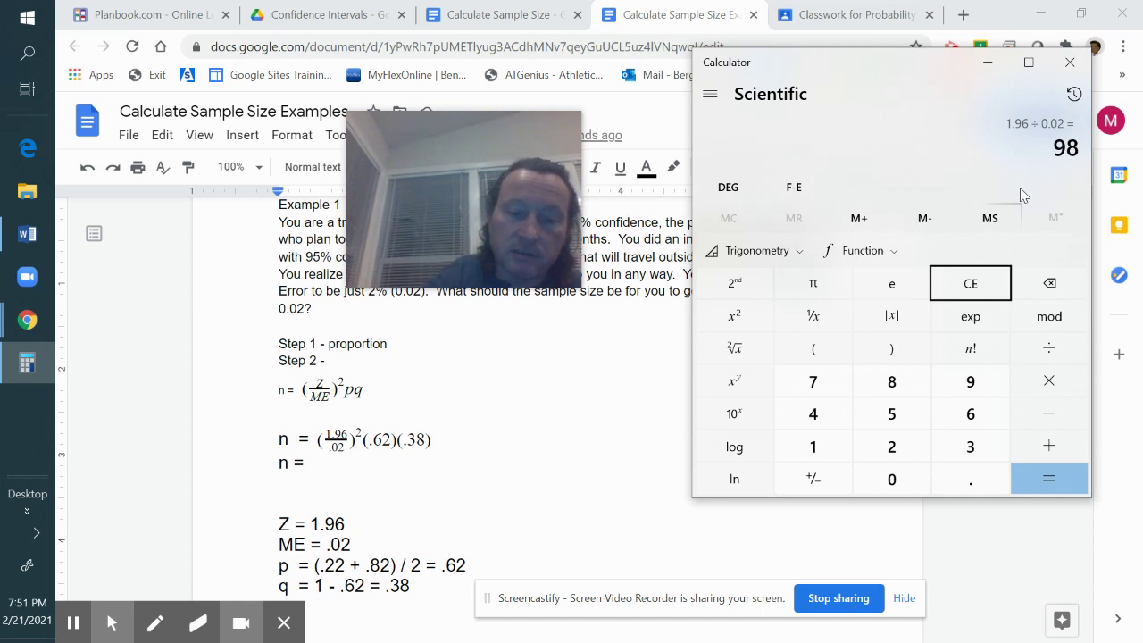
type("^2")
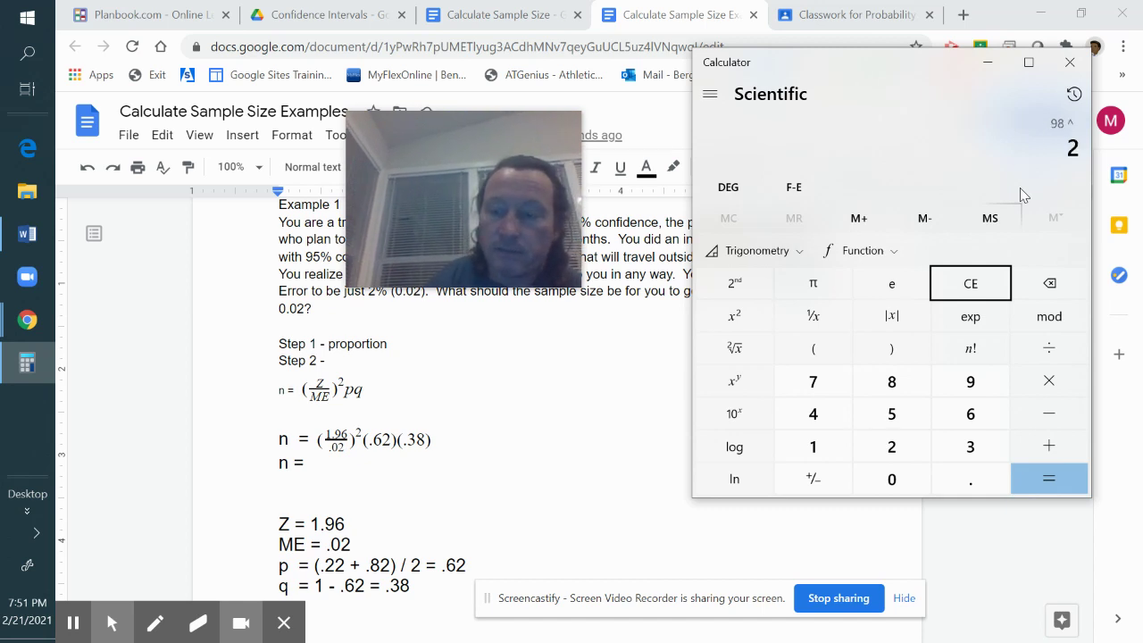
key("Return")
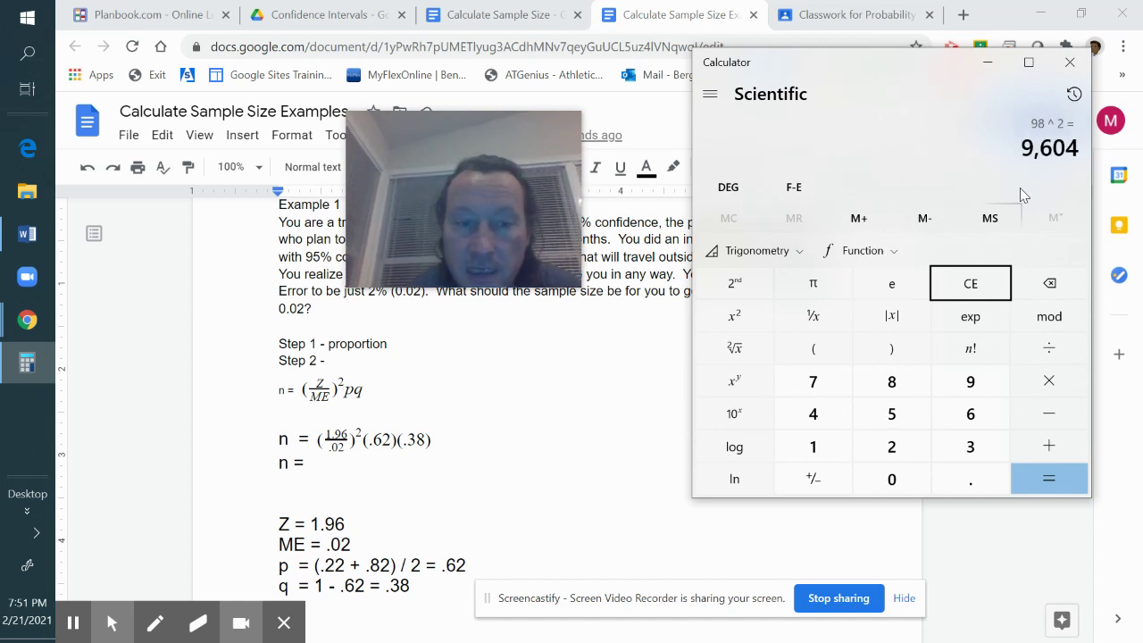
Multiply 9,604 by .62 to get 5,954.48, then by .38 to get 2,262.7024
key("asterisk")
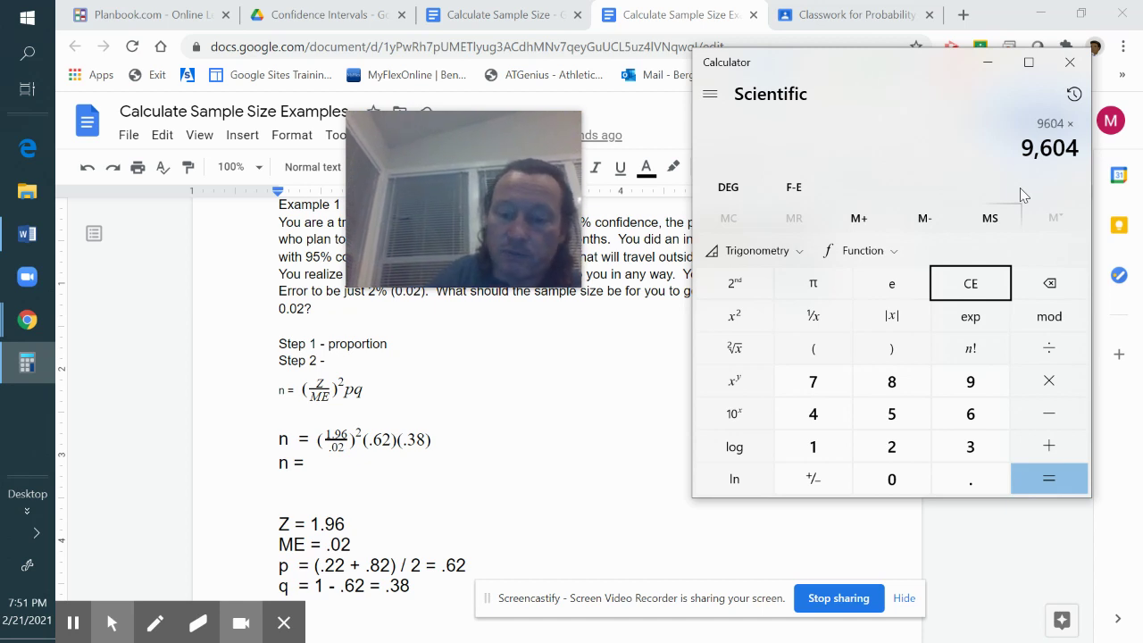
type(".62")
key("Return")
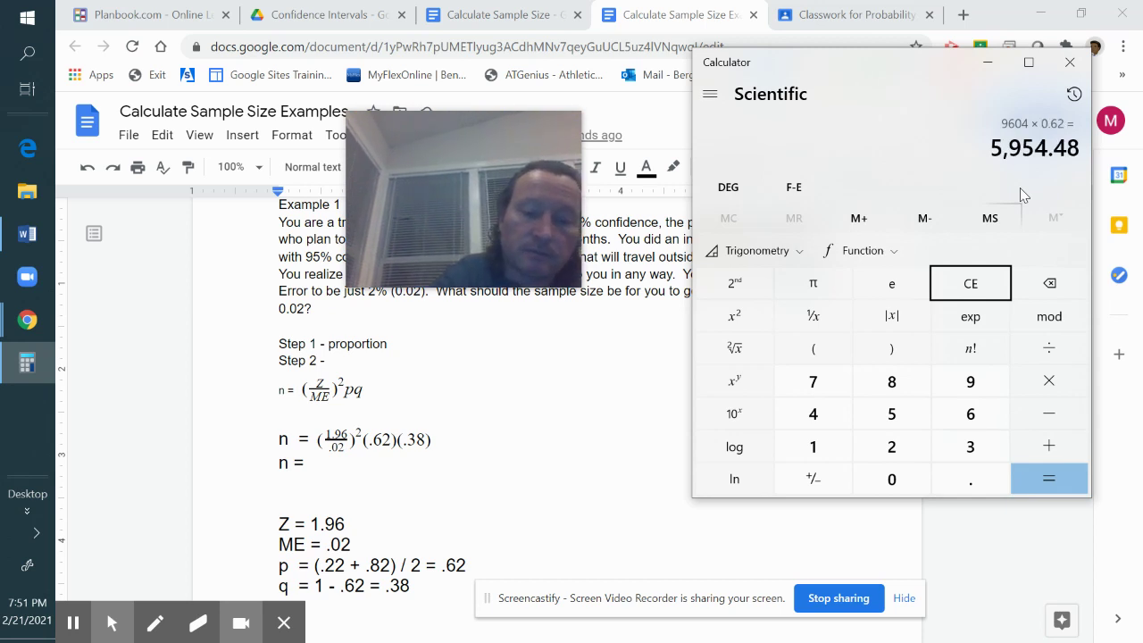
key("asterisk")
type(".38")
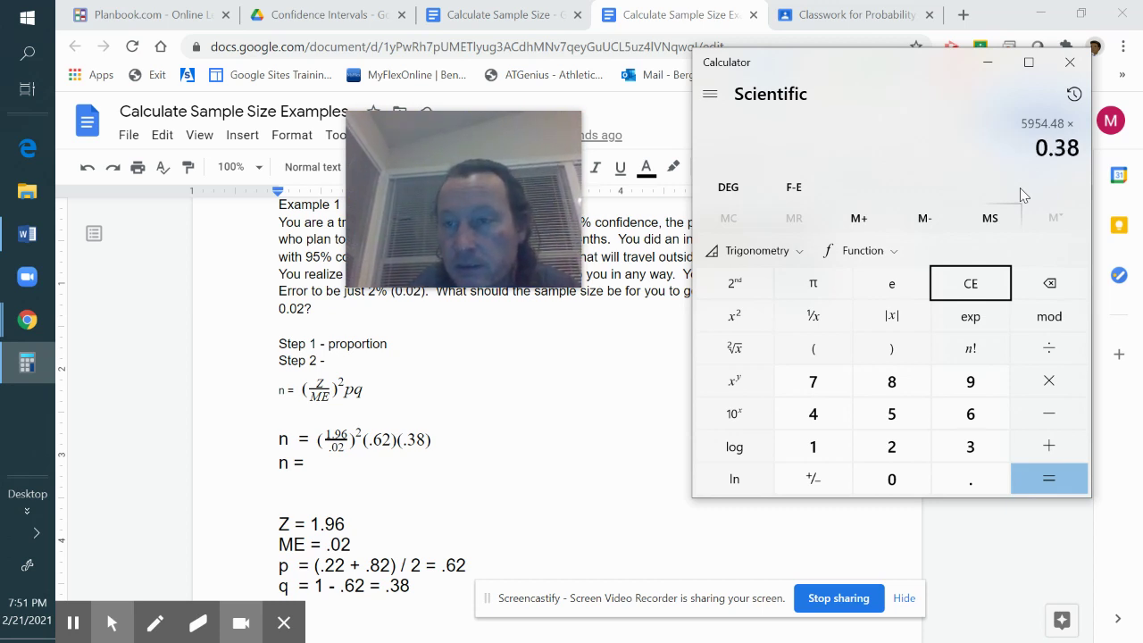
key("Return")
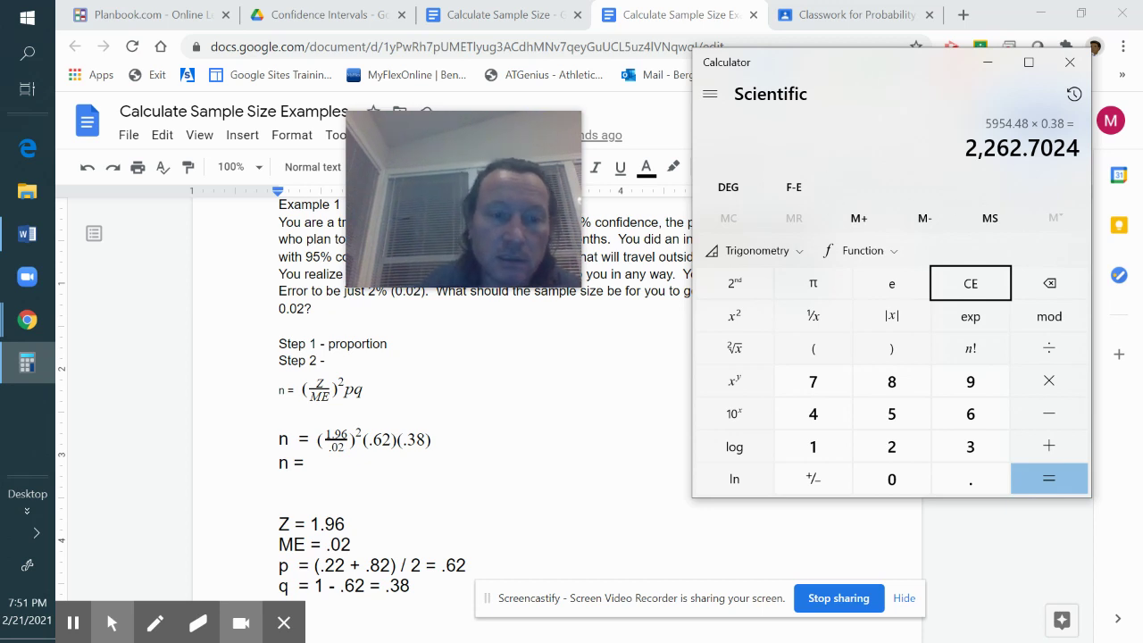
Enter the rounded-up result 2,263 after 'n =' in the document
left_click(375, 464)
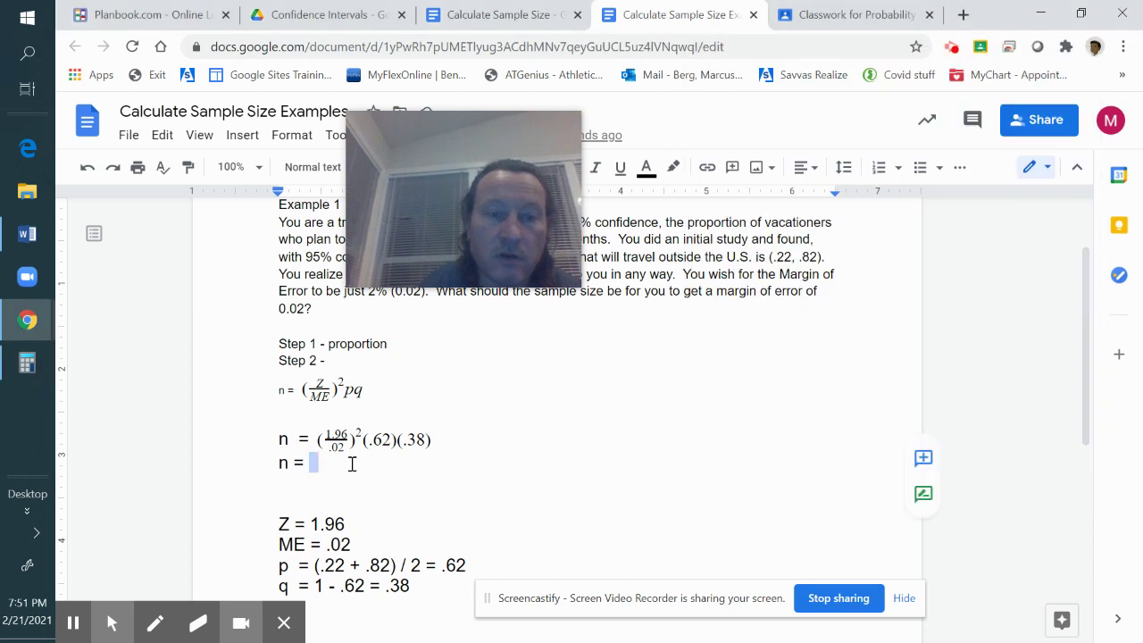
left_click(27, 363)
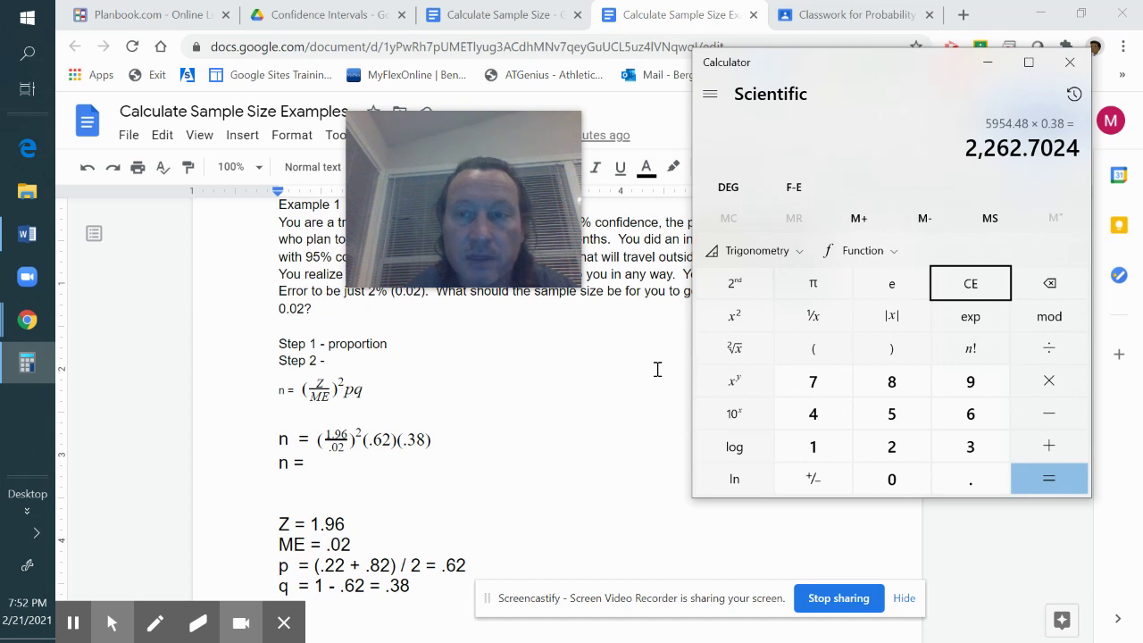
left_click(410, 461)
key("shift+Left")
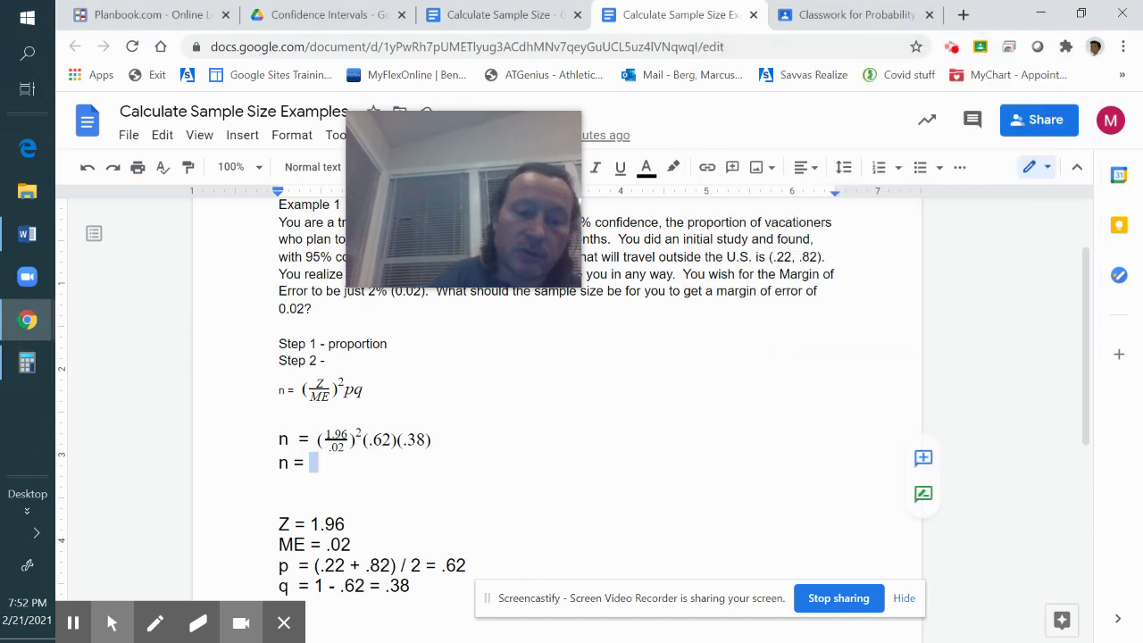
type("2263")
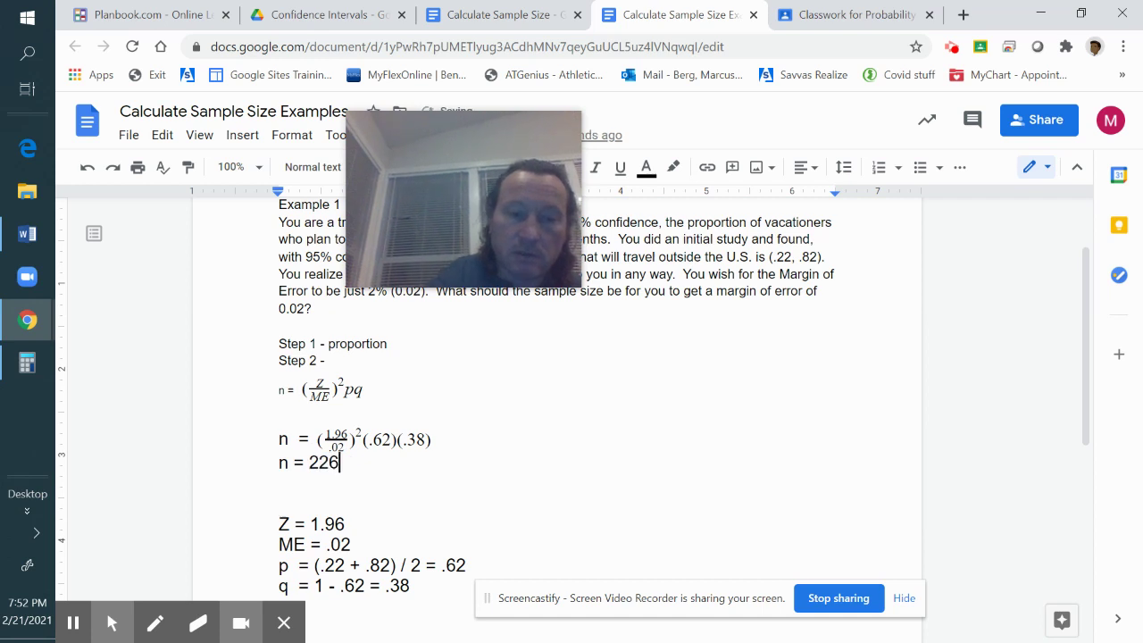
key("Left")
key("Left")
key("Left")
key("Left")
key("Right")
type(",")
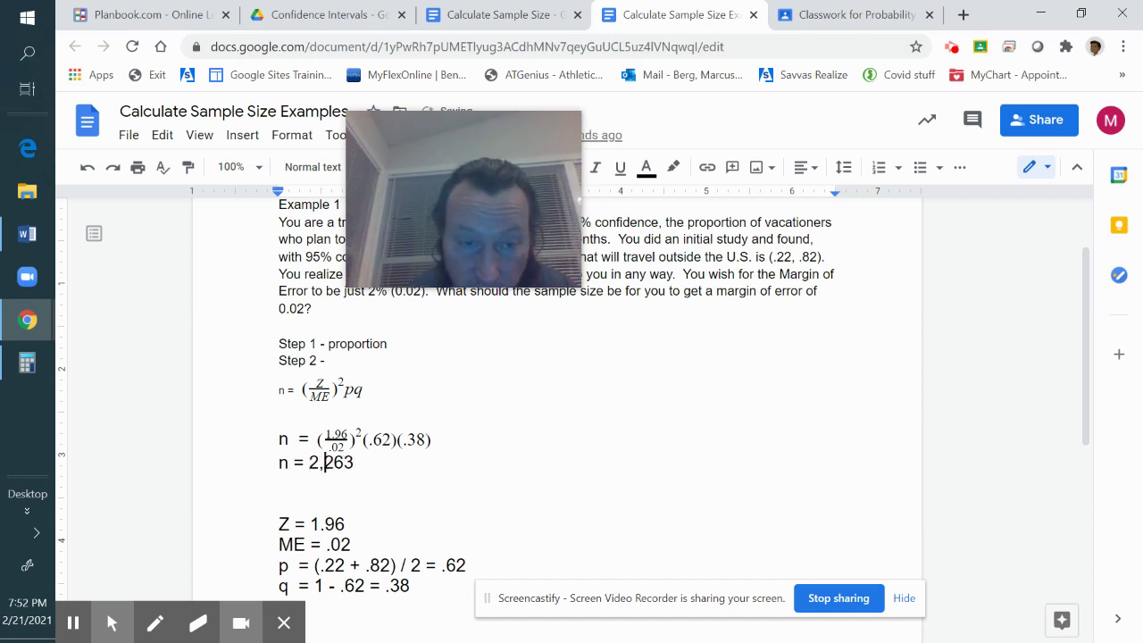